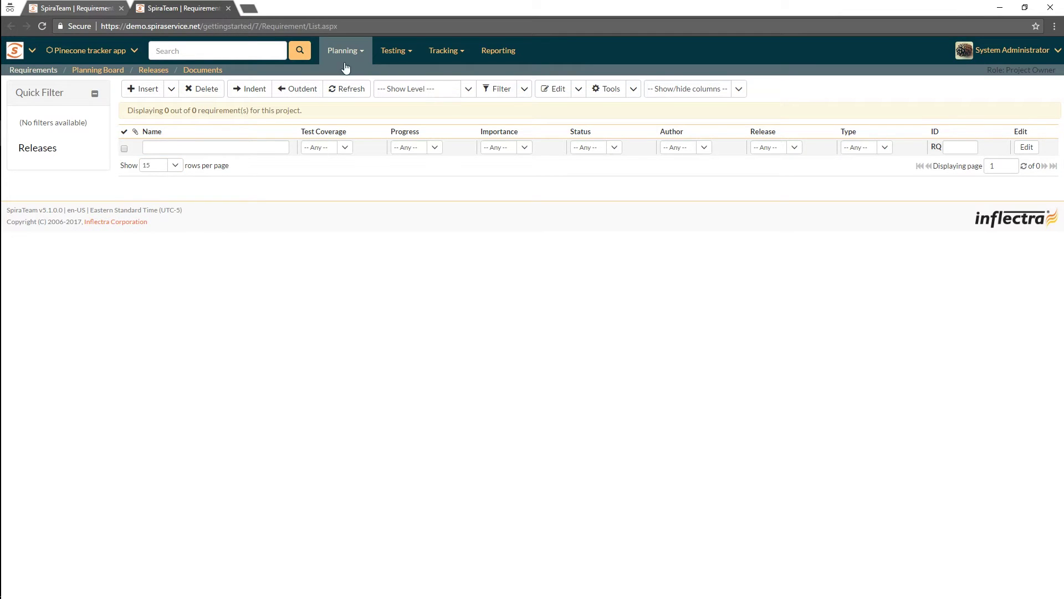
Look over the planning pages, requirement count and Test Coverage filter options without changing anything.
{"action": "left_click", "coordinate": [233, 28]}
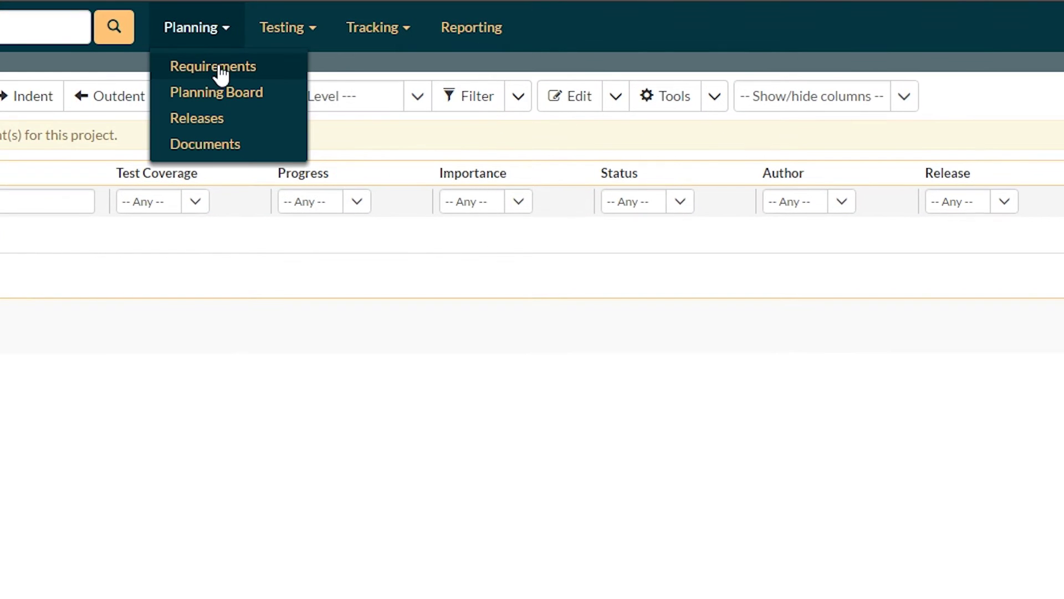
{"action": "left_click", "coordinate": [214, 278]}
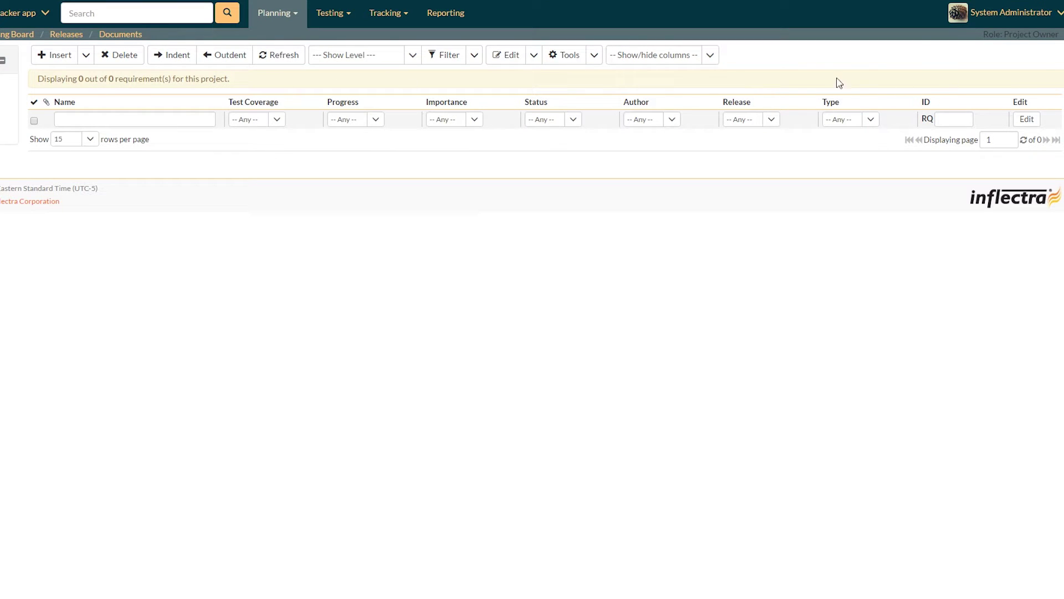
{"action": "left_click_drag", "start_coordinate": [77, 79], "coordinate": [239, 72]}
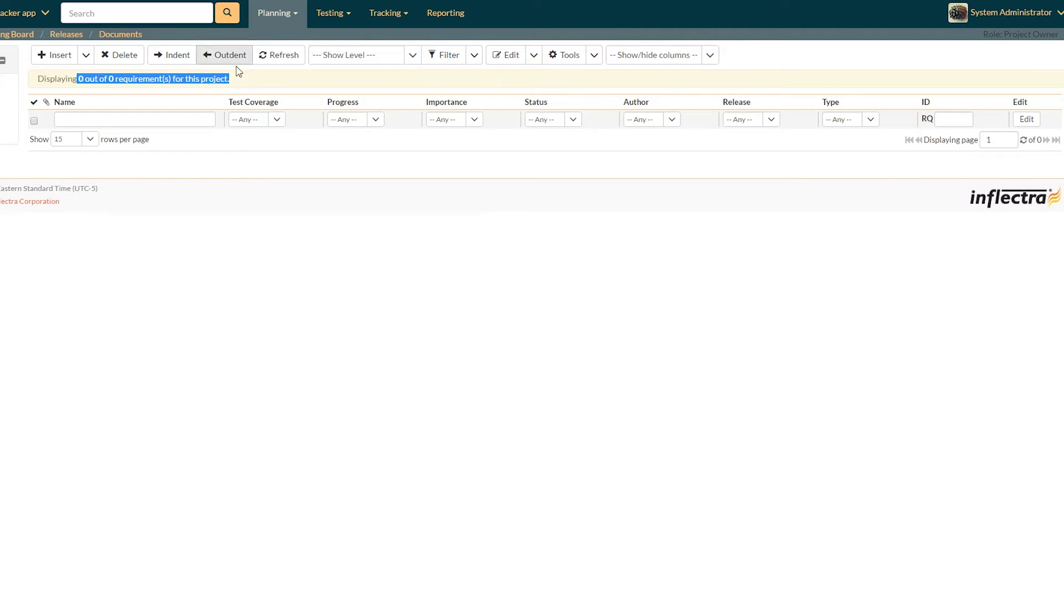
{"action": "left_click", "coordinate": [278, 119]}
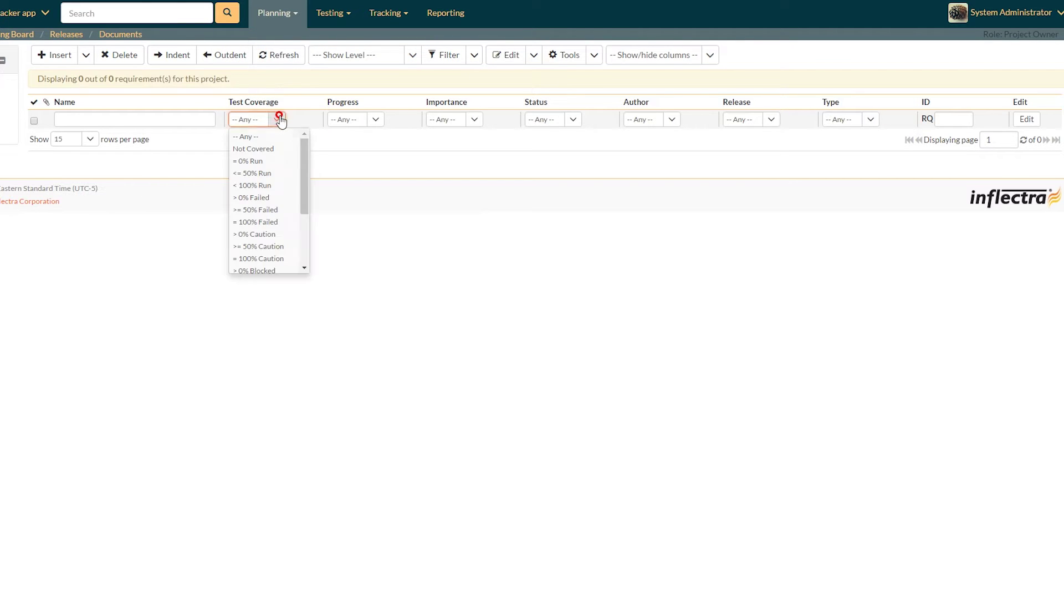
{"action": "left_click", "coordinate": [350, 175]}
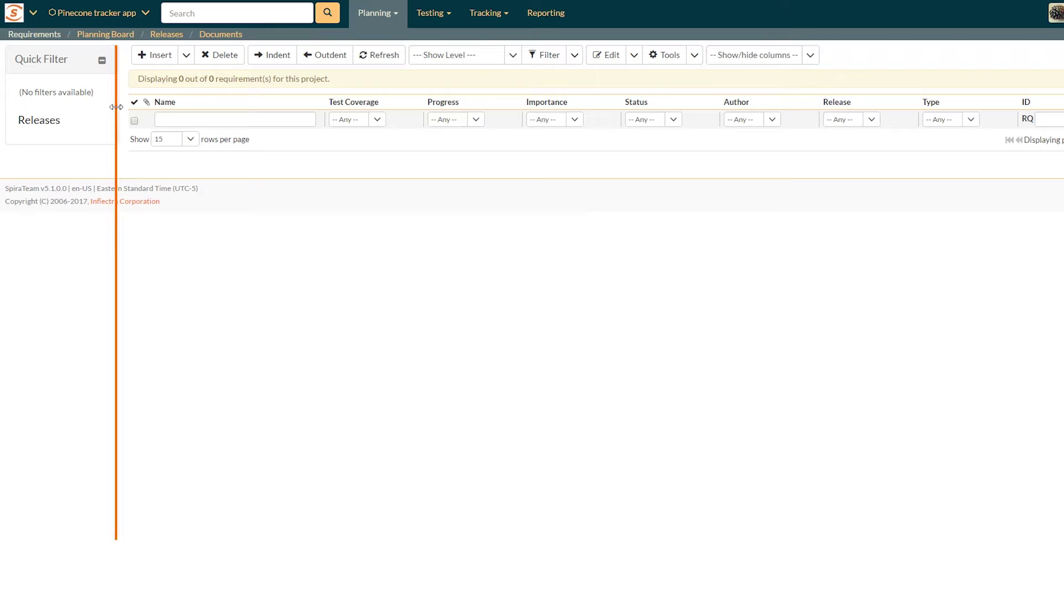
Widen the Quick Filter side panel, then minimize it so the grid fills the page.
{"action": "left_click_drag", "start_coordinate": [117, 107], "coordinate": [172, 83]}
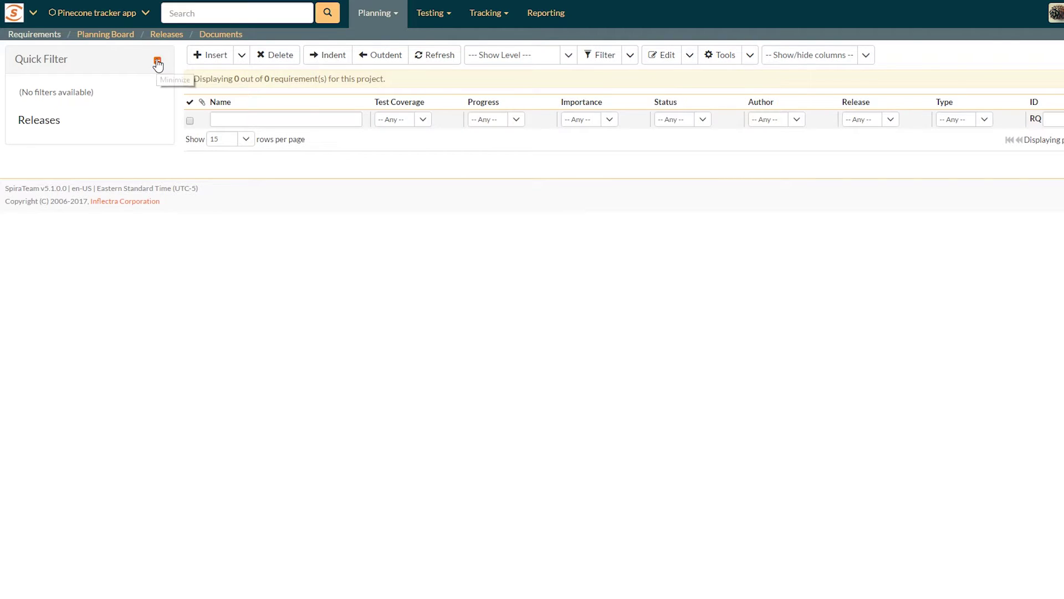
{"action": "left_click", "coordinate": [158, 62]}
{"action": "left_click", "coordinate": [15, 134]}
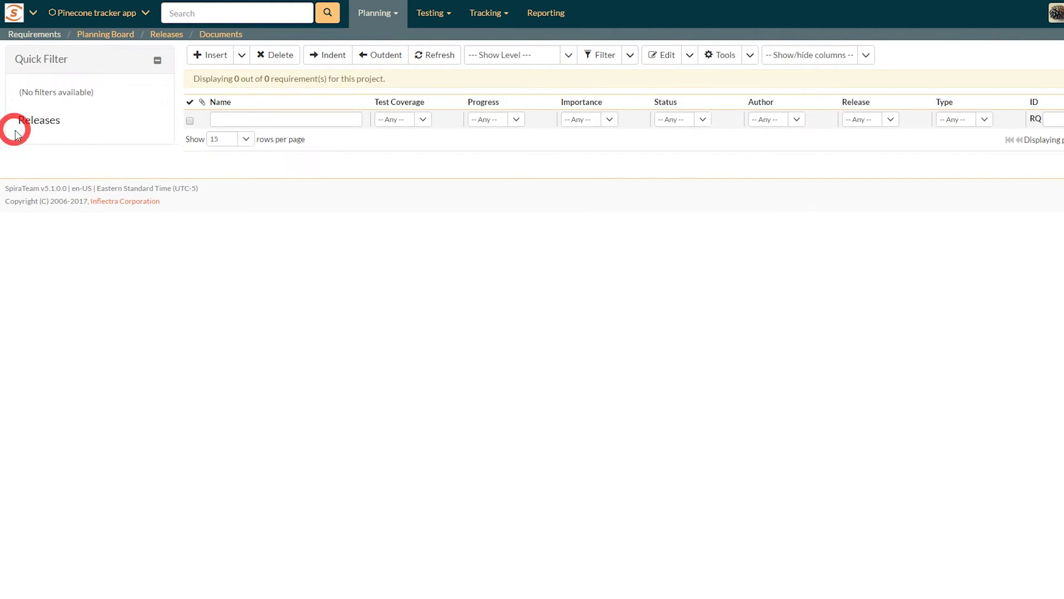
{"action": "left_click", "coordinate": [158, 60]}
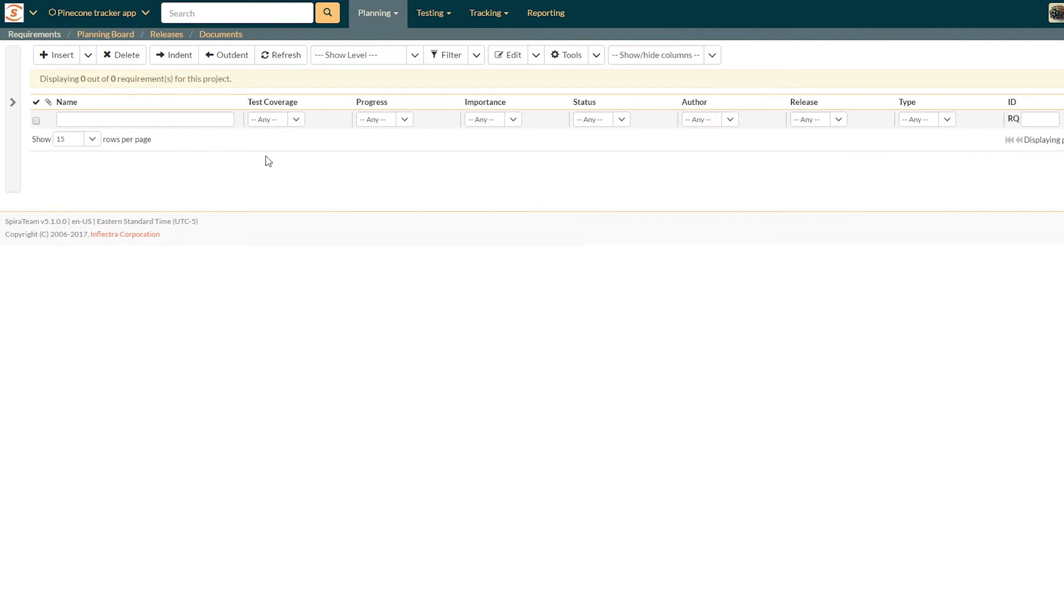
Insert a requirement named 'Can analyse pinecone groups' and confirm its type is Feature.
{"action": "left_click", "coordinate": [53, 57]}
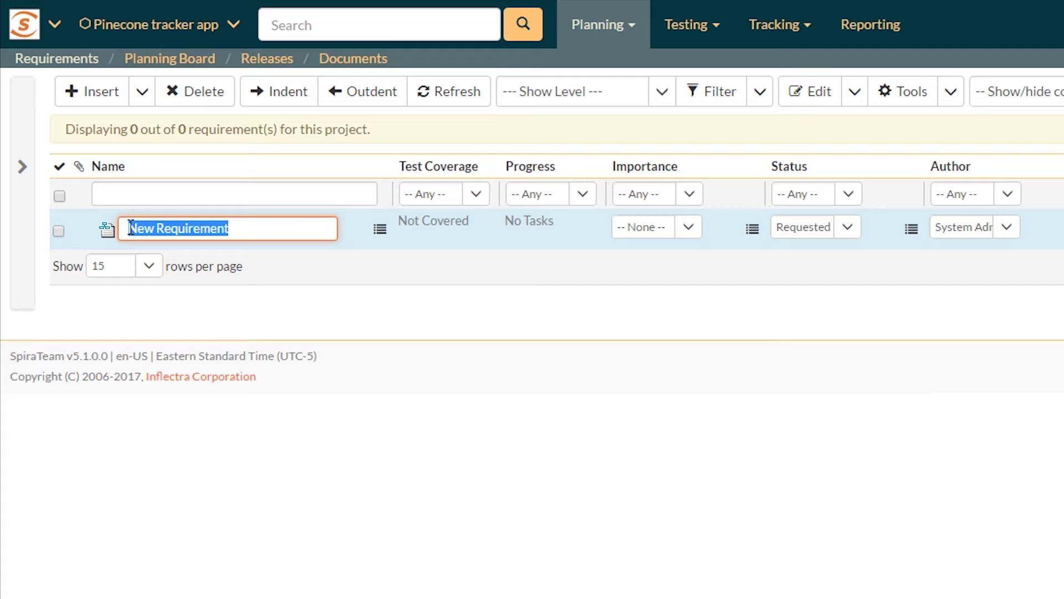
{"action": "type", "text": "Can "}
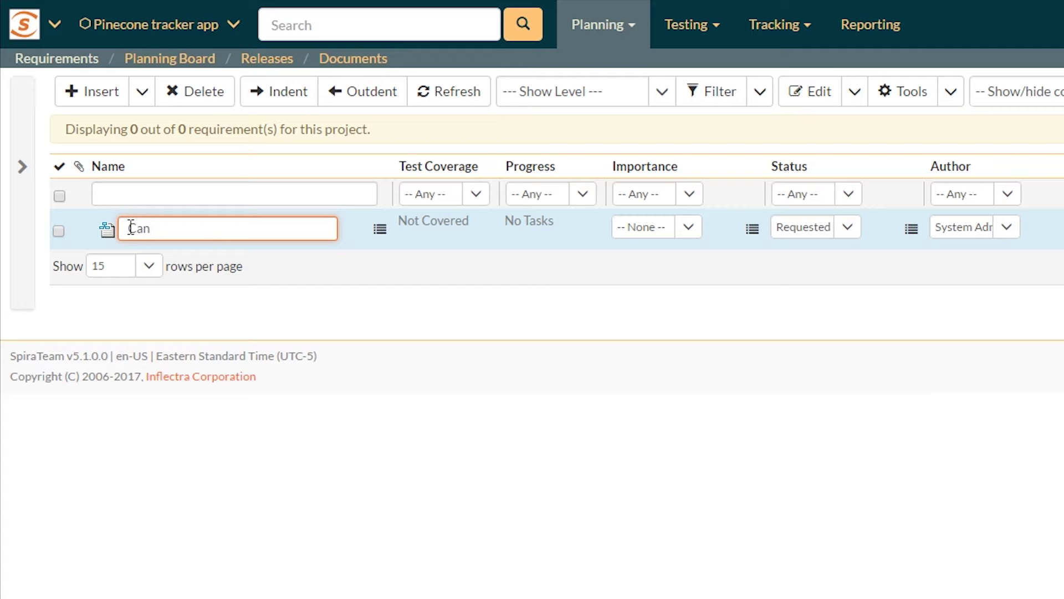
{"action": "type", "text": "analyse pinecone collecti"}
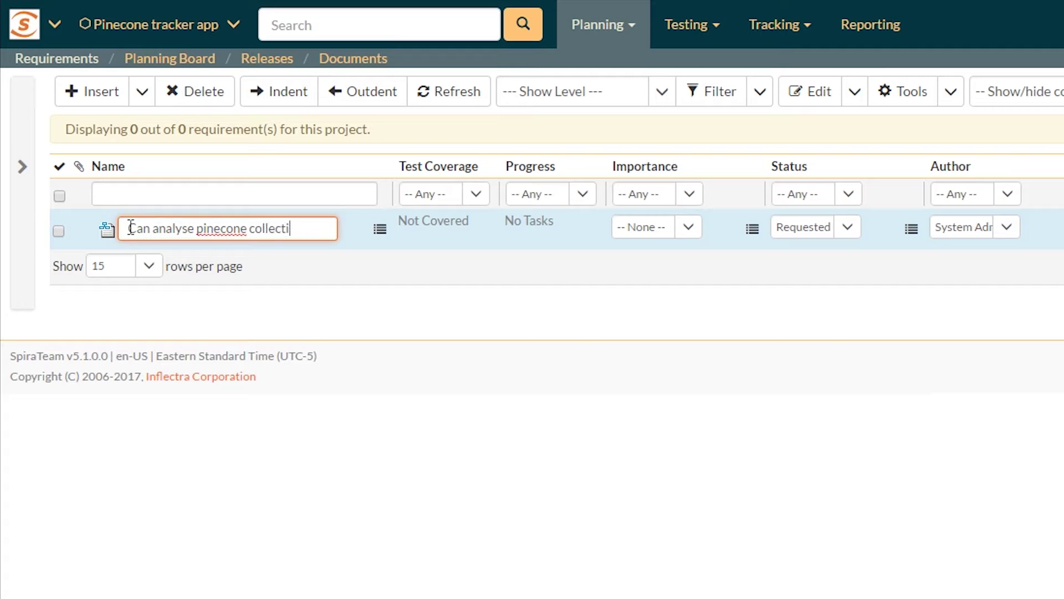
{"action": "key", "text": "BackSpace"}
{"action": "key", "text": "BackSpace"}
{"action": "key", "text": "BackSpace"}
{"action": "key", "text": "BackSpace"}
{"action": "key", "text": "BackSpace"}
{"action": "key", "text": "BackSpace"}
{"action": "key", "text": "BackSpace"}
{"action": "type", "text": "groups"}
{"action": "scroll", "coordinate": [1022, 240], "scroll_direction": "right", "scroll_amount": 8}
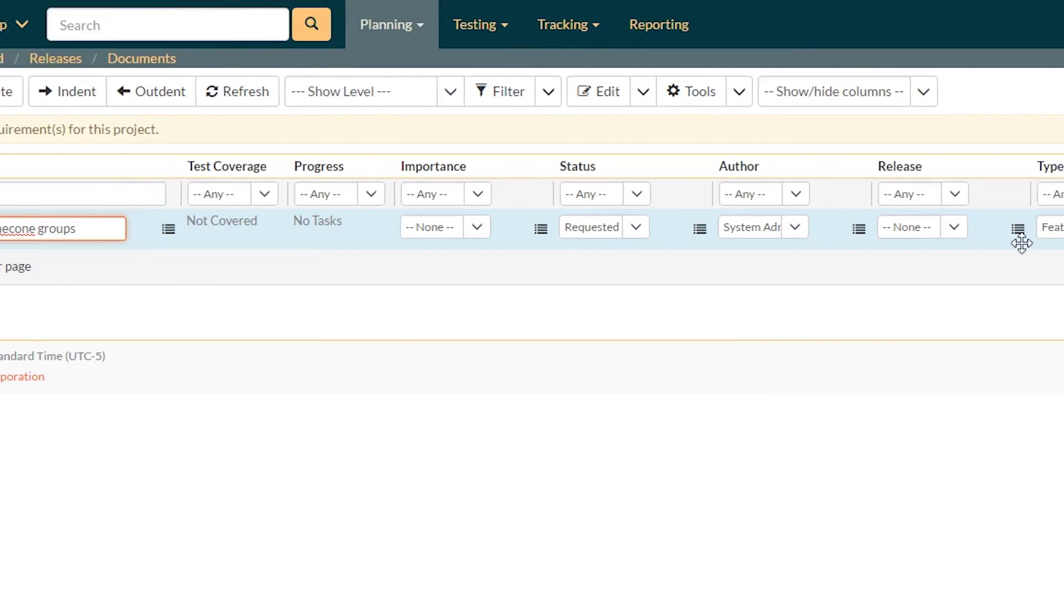
{"action": "left_click", "coordinate": [869, 228]}
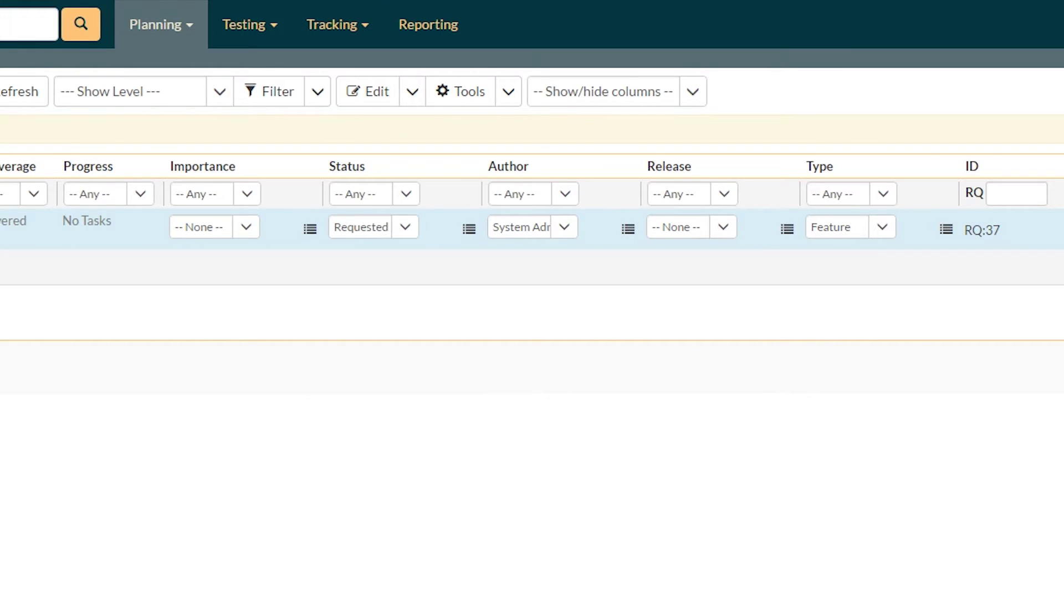
{"action": "scroll", "coordinate": [943, 278], "scroll_direction": "right", "scroll_amount": 6}
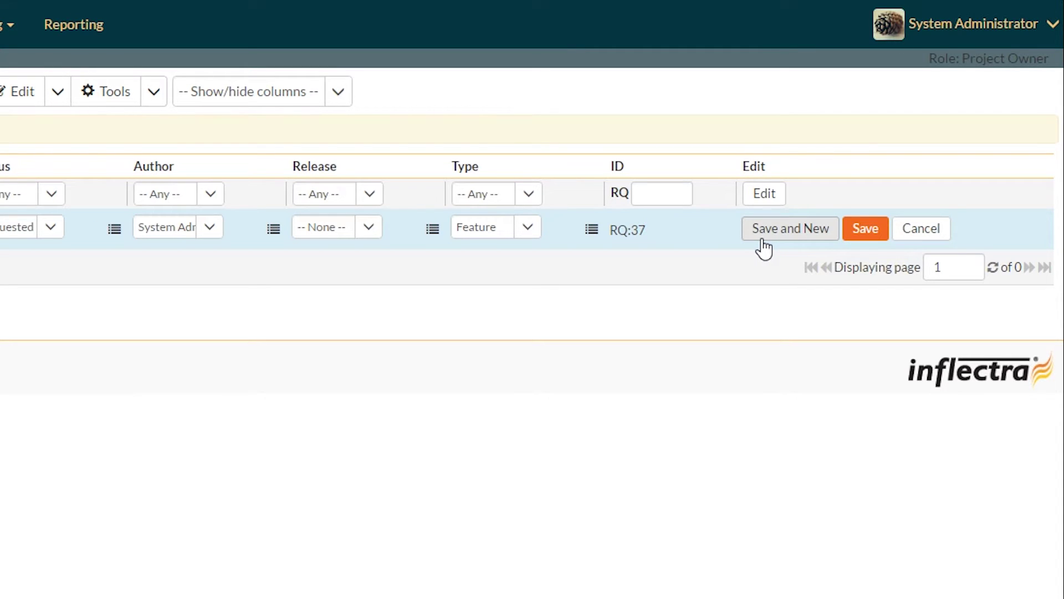
Save RQ:37, add 'count pinecones correctly', and start naming the next one 'categorize pinecones'.
{"action": "left_click", "coordinate": [764, 243]}
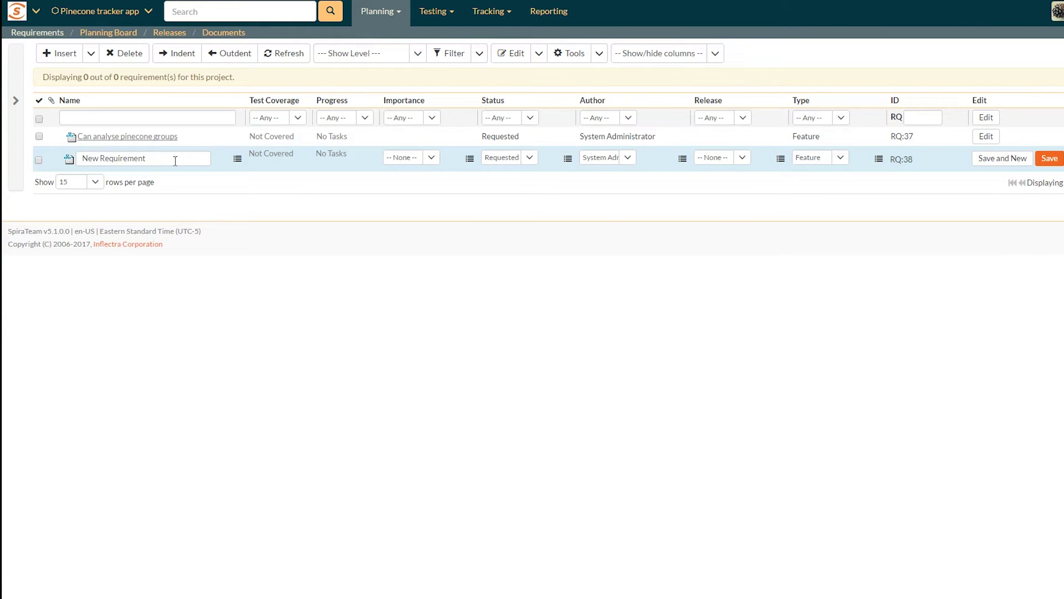
{"action": "left_click", "coordinate": [143, 158]}
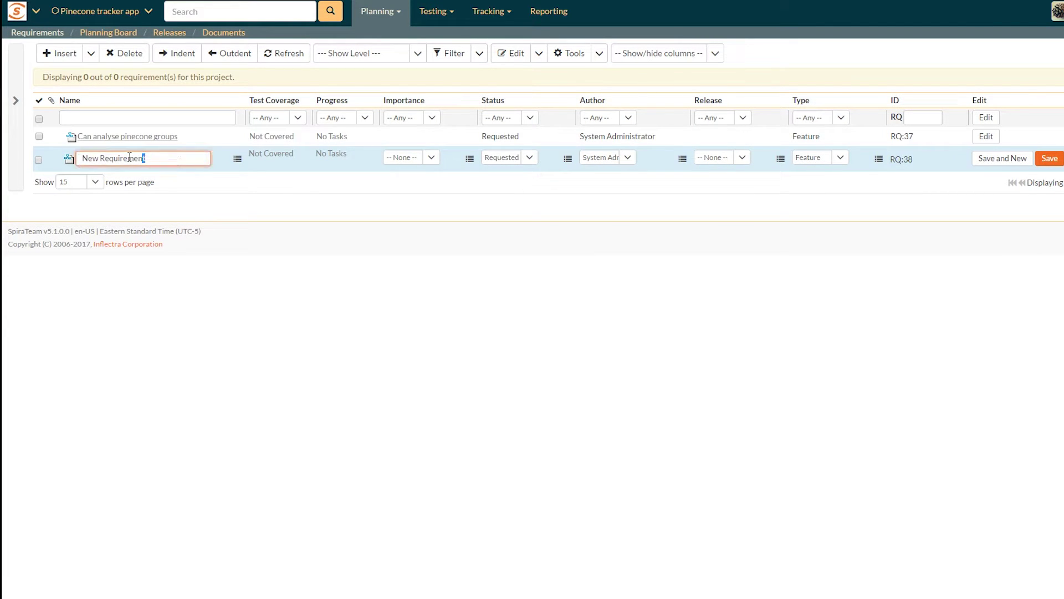
{"action": "triple_click", "coordinate": [96, 159]}
{"action": "type", "text": "count pinecones correctly"}
{"action": "left_click", "coordinate": [998, 159]}
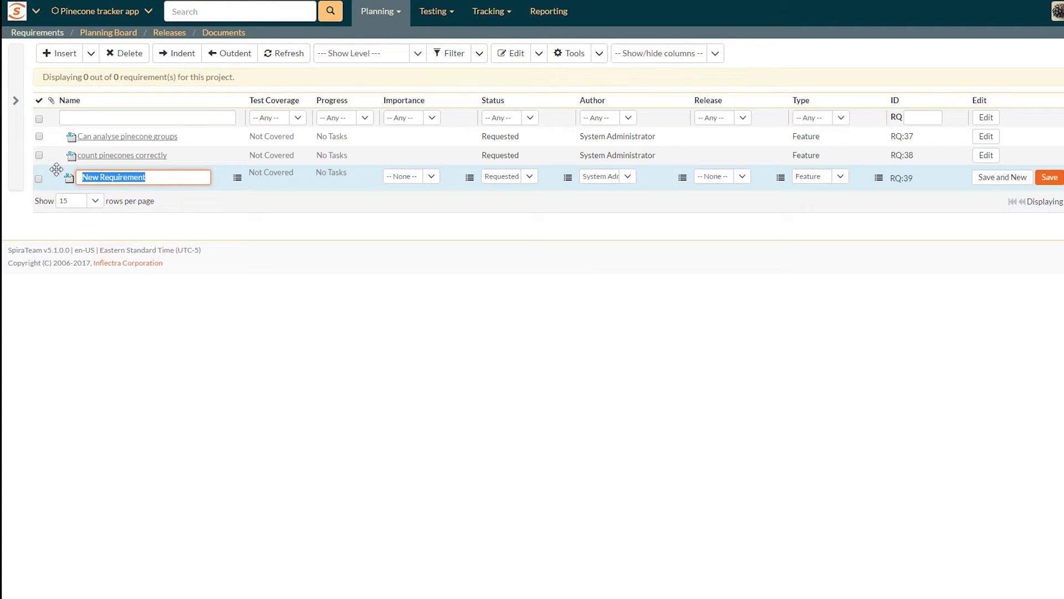
{"action": "type", "text": "categorize"}
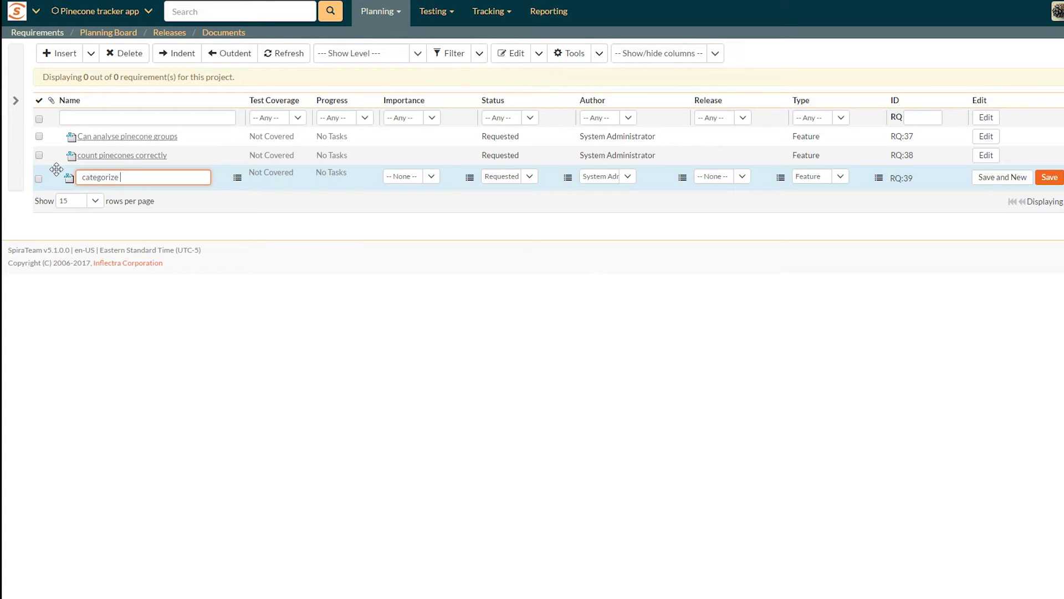
{"action": "type", "text": " pinecones by size"}
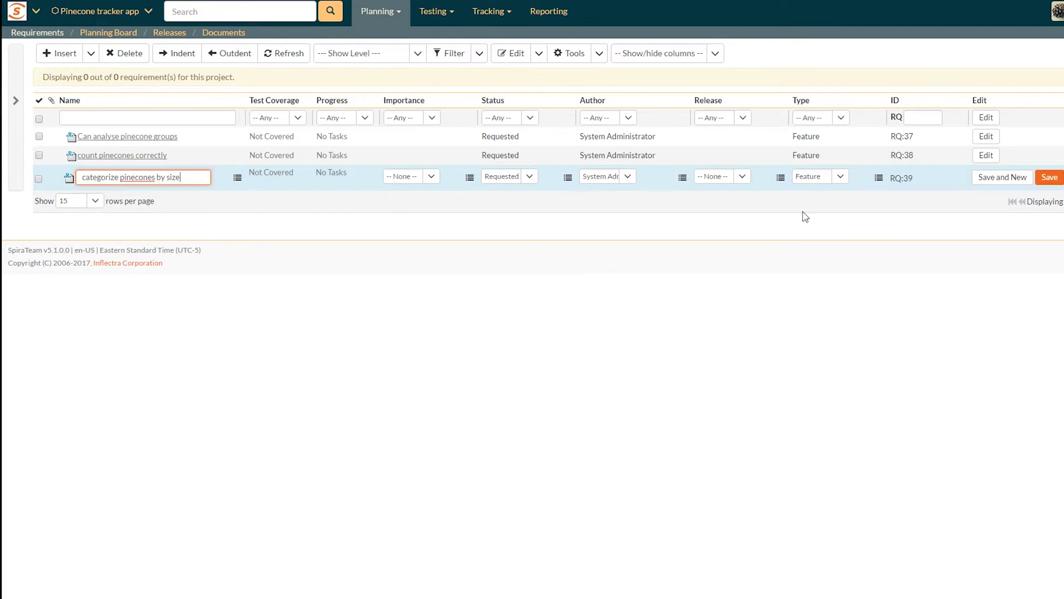
Save 'categorize pinecones by size', then indent it and 'count pinecones correctly' under the first requirement.
{"action": "left_click", "coordinate": [1050, 183]}
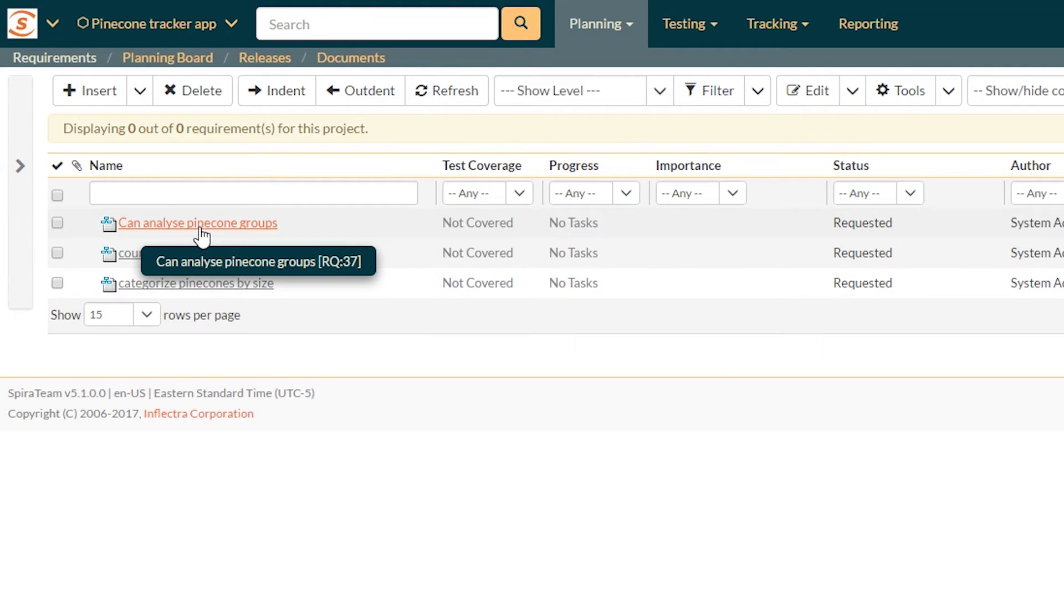
{"action": "left_click", "coordinate": [57, 252]}
{"action": "left_click", "coordinate": [57, 283]}
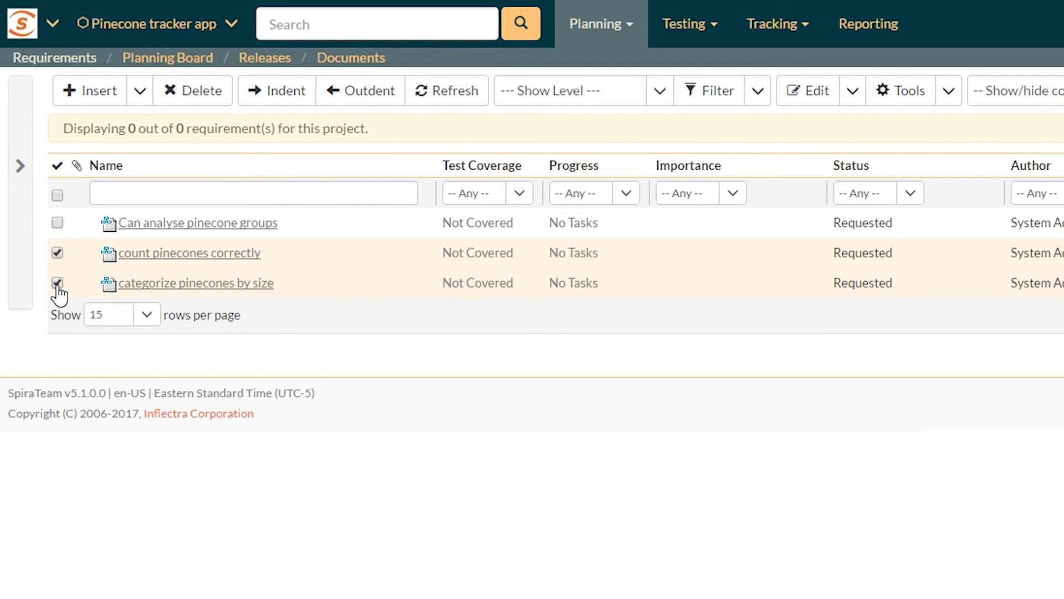
{"action": "left_click", "coordinate": [270, 101]}
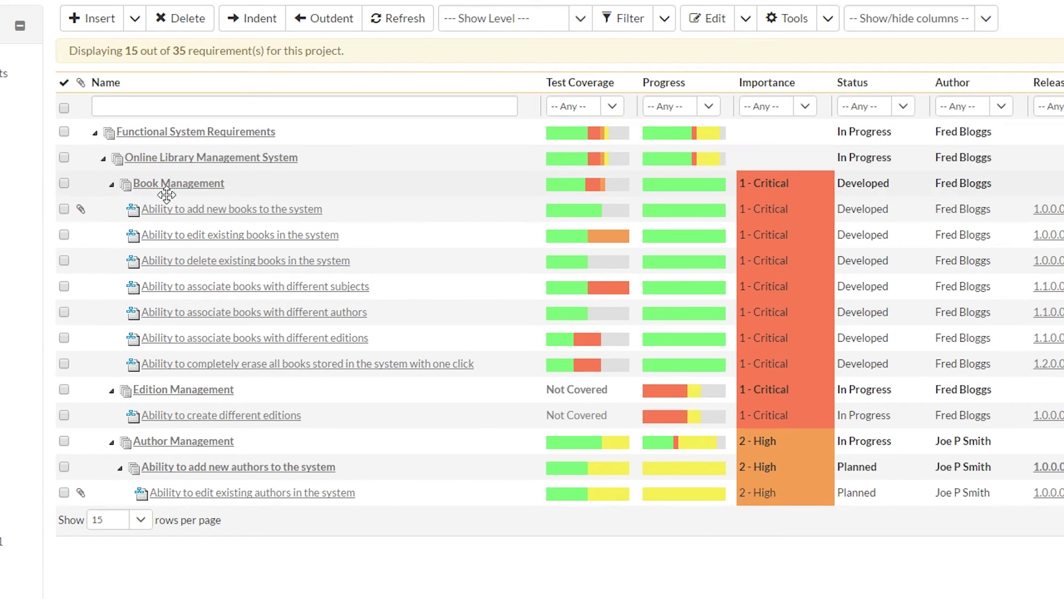
{"action": "mouse_move", "coordinate": [171, 215]}
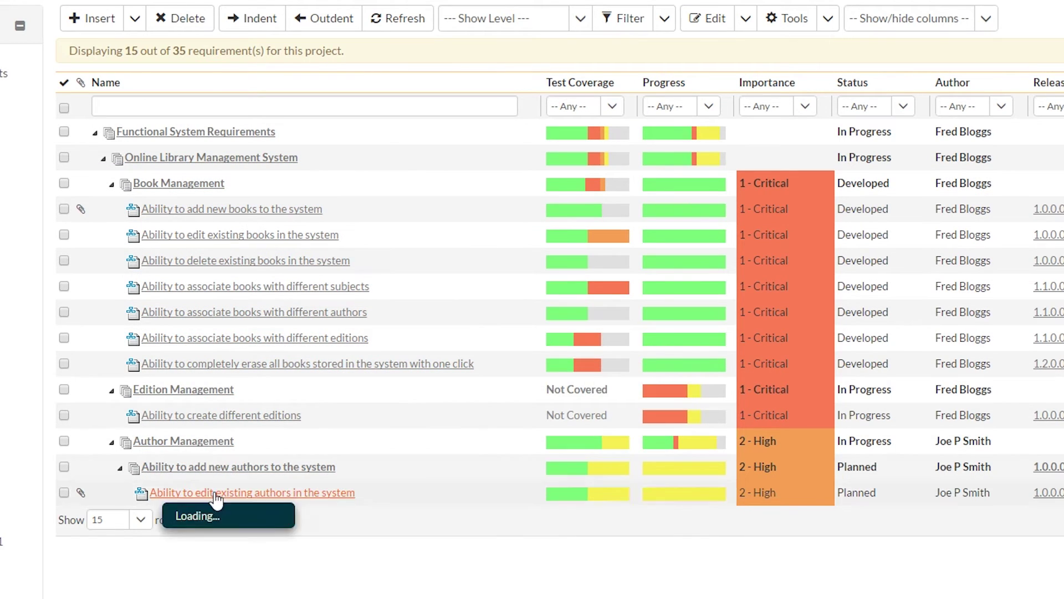
{"action": "left_click", "coordinate": [112, 183]}
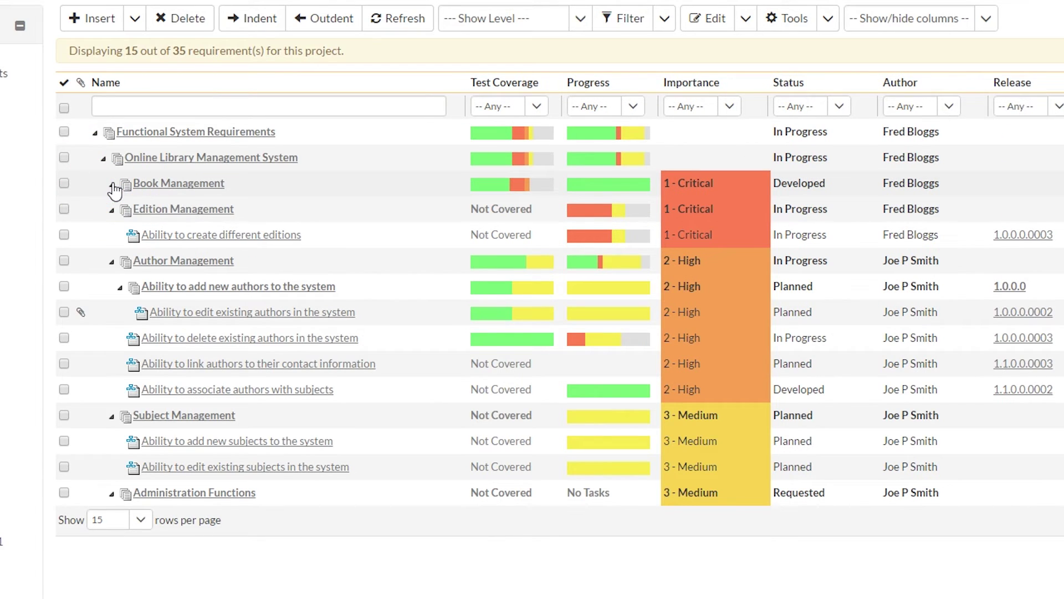
{"action": "left_click", "coordinate": [112, 184]}
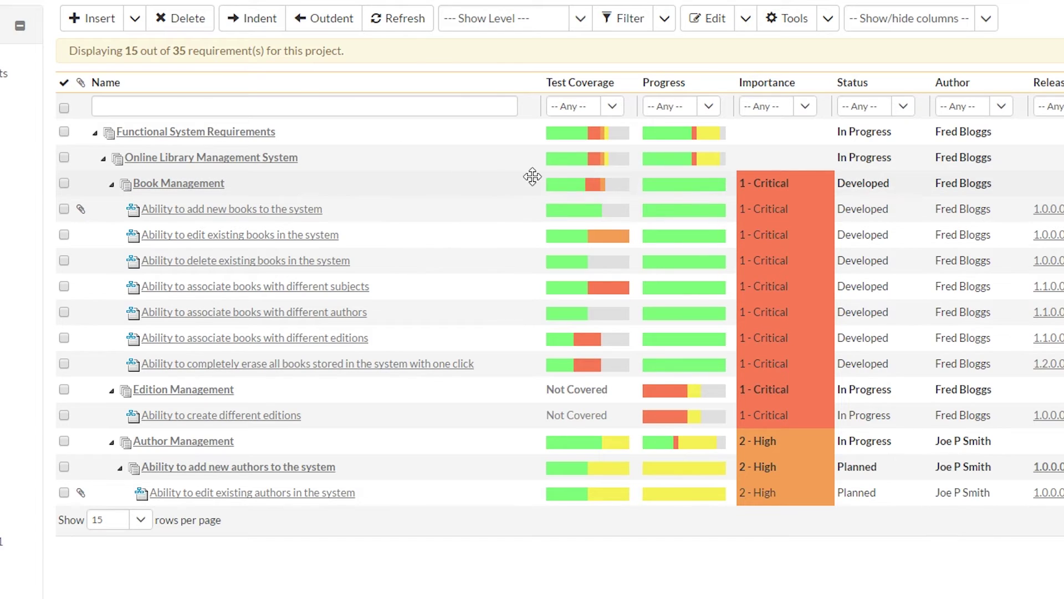
{"action": "mouse_move", "coordinate": [594, 183]}
{"action": "mouse_move", "coordinate": [681, 188]}
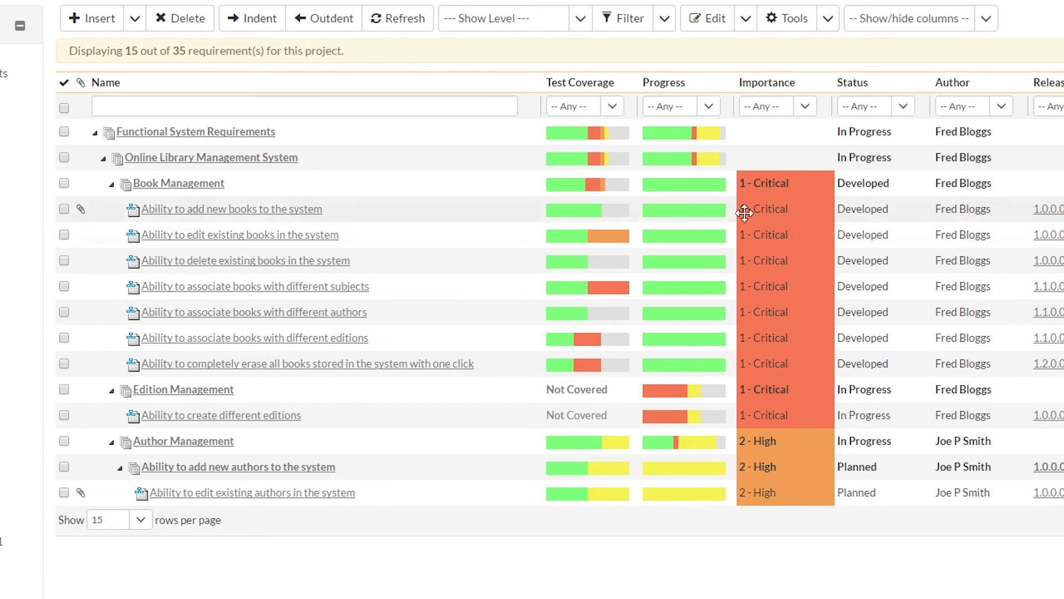
{"action": "mouse_move", "coordinate": [651, 209]}
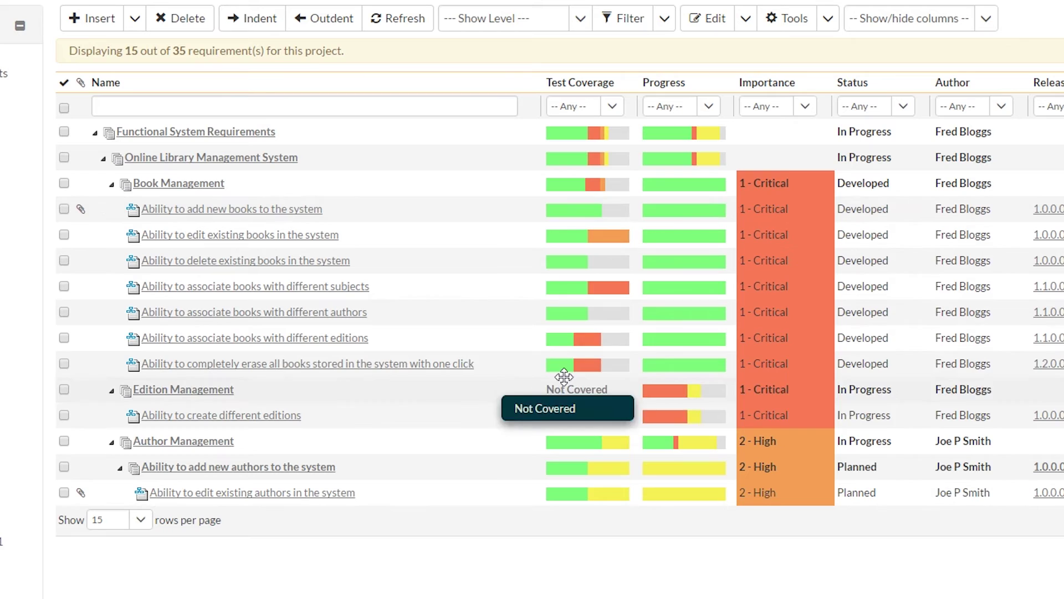
{"action": "mouse_move", "coordinate": [649, 360]}
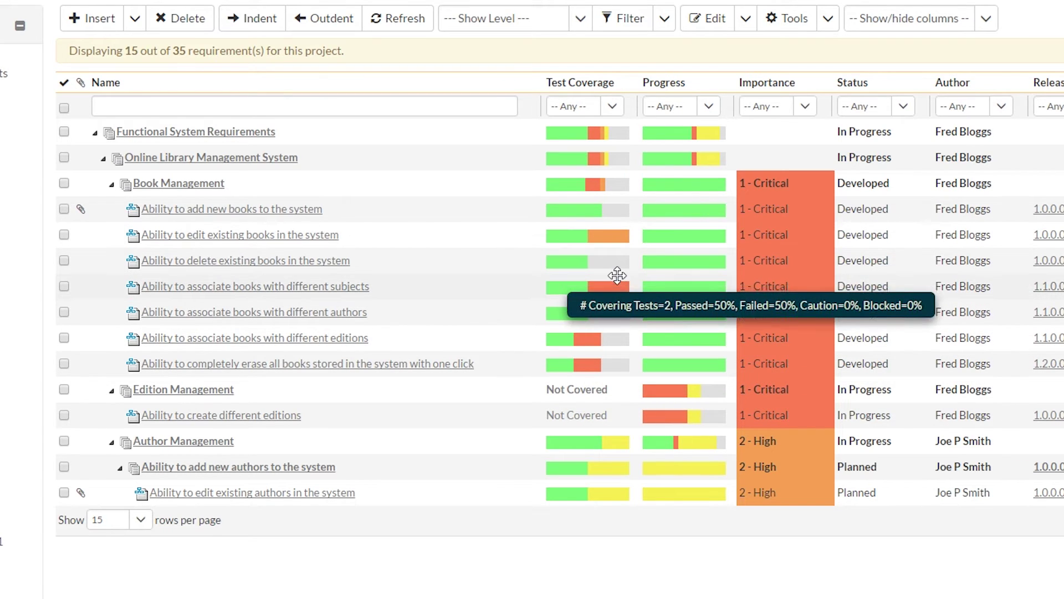
{"action": "mouse_move", "coordinate": [556, 239]}
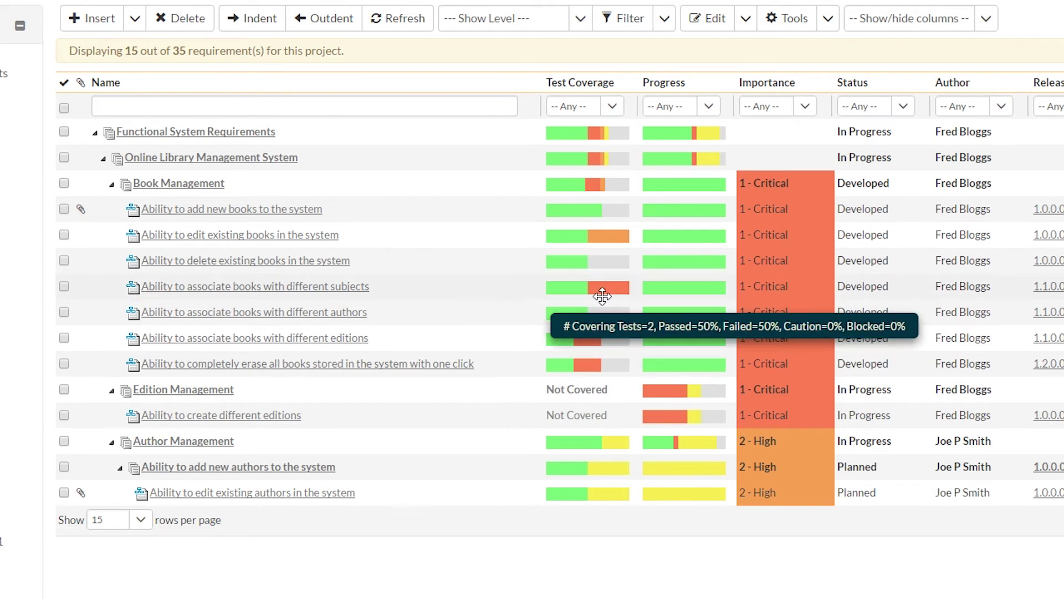
{"action": "mouse_move", "coordinate": [602, 315]}
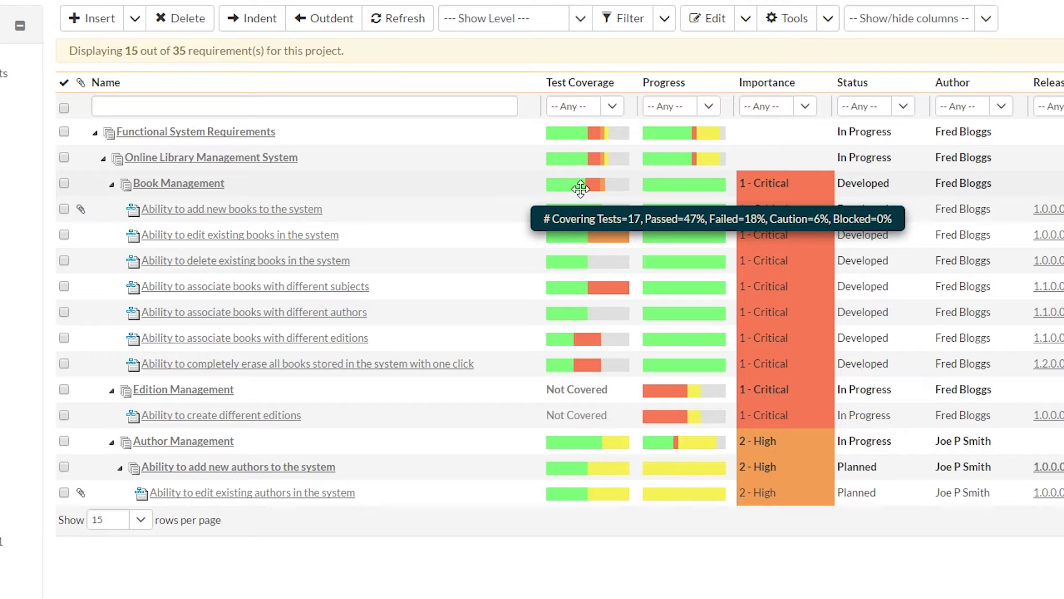
{"action": "mouse_move", "coordinate": [558, 205]}
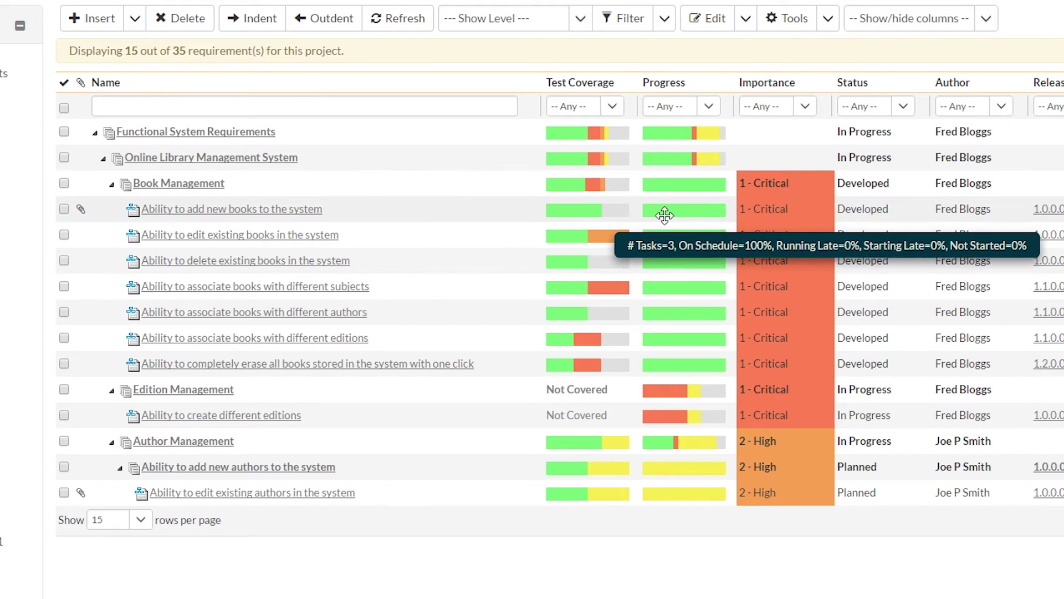
{"action": "mouse_move", "coordinate": [671, 423]}
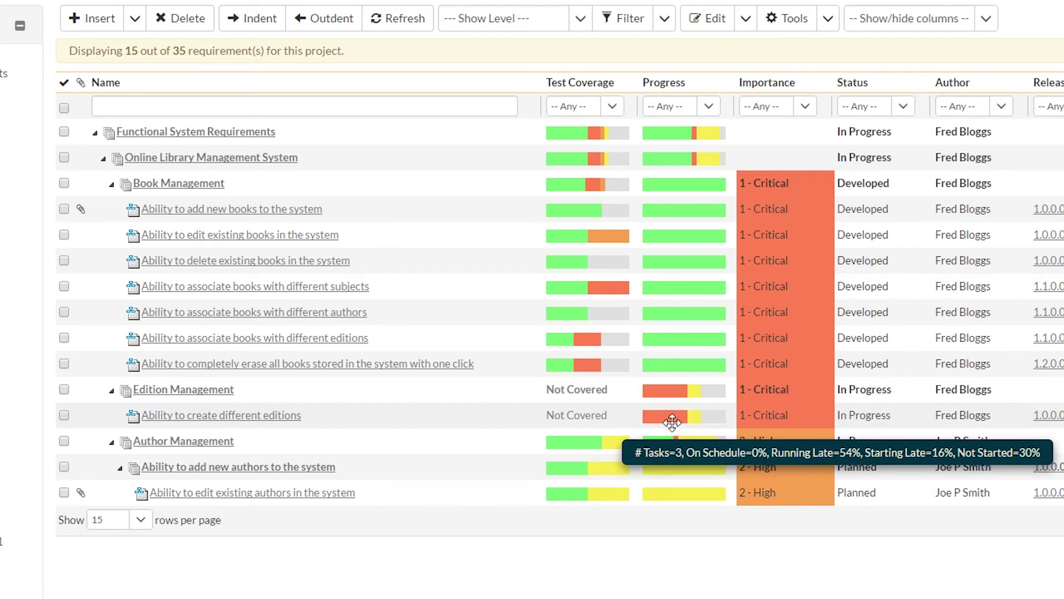
{"action": "mouse_move", "coordinate": [640, 134]}
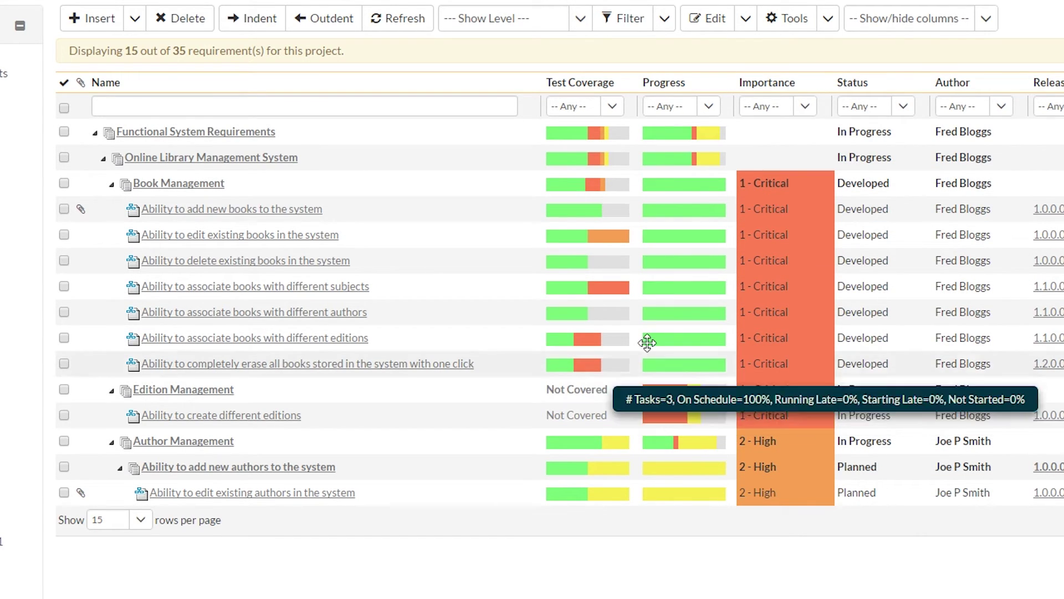
{"action": "scroll", "coordinate": [388, 444], "scroll_direction": "left", "scroll_amount": 4}
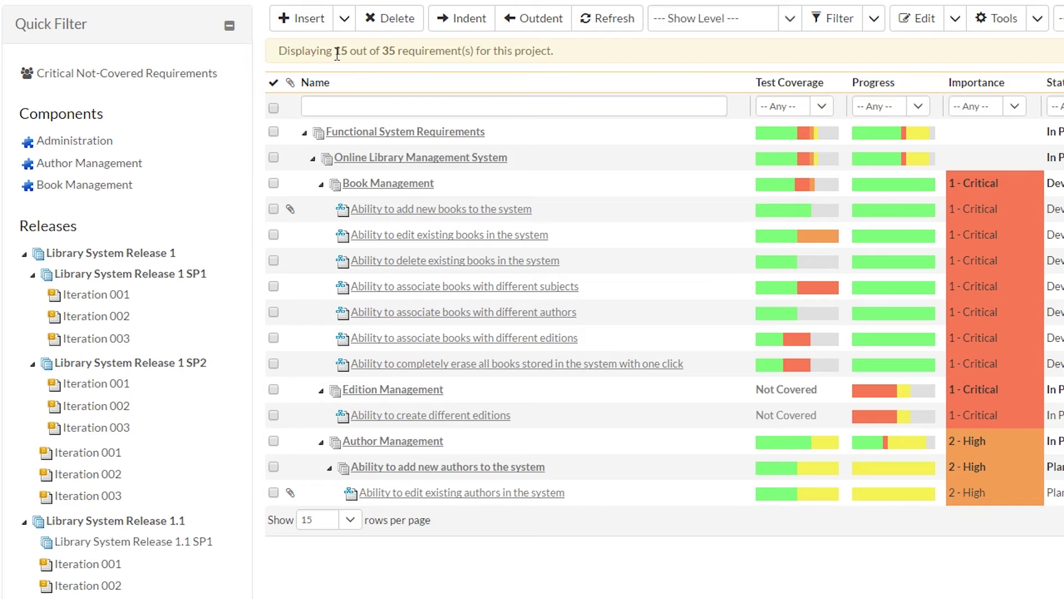
{"action": "left_click_drag", "start_coordinate": [337, 54], "coordinate": [395, 54]}
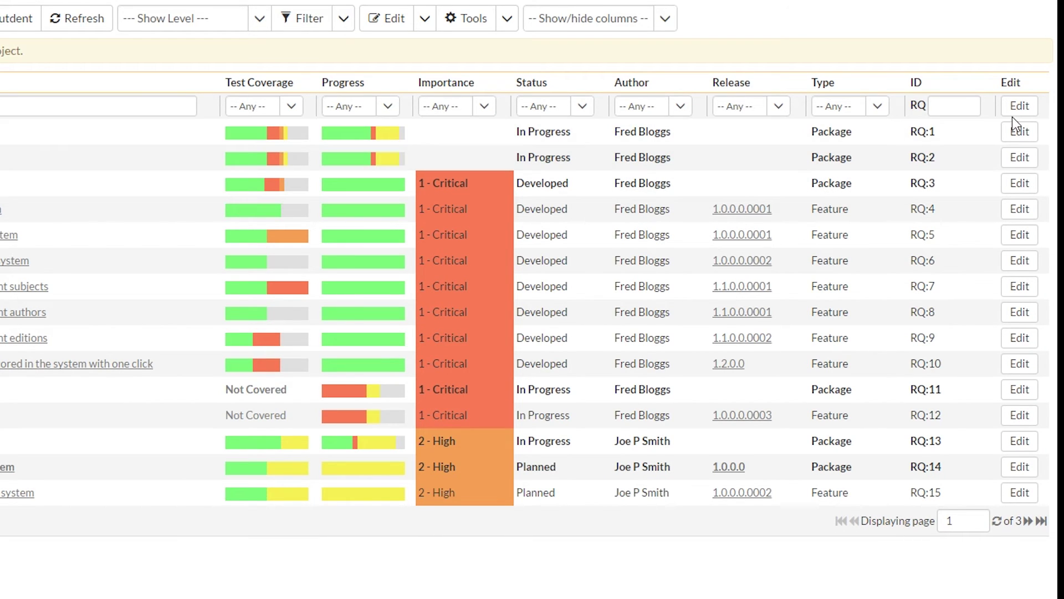
Edit RQ:5 inline to importance 2 - High and type User Story, and save the row.
{"action": "left_click", "coordinate": [1021, 236]}
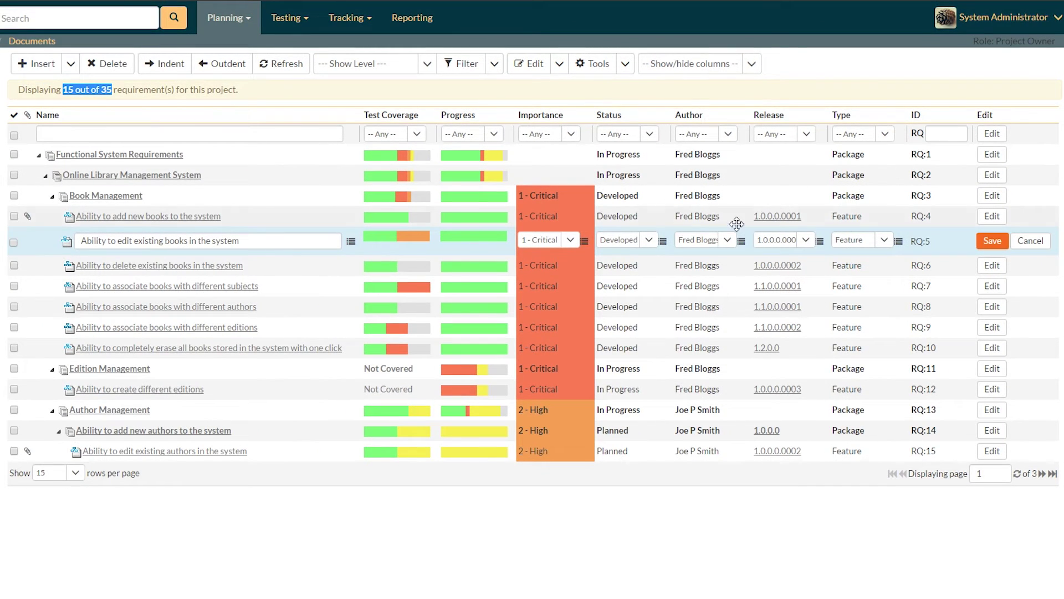
{"action": "left_click", "coordinate": [570, 241]}
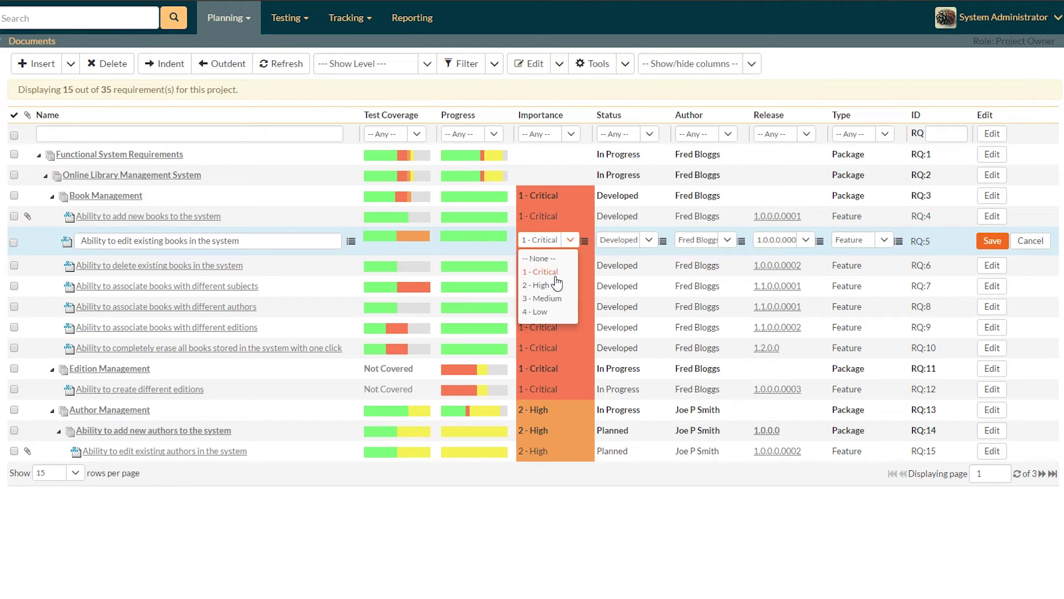
{"action": "left_click", "coordinate": [550, 287]}
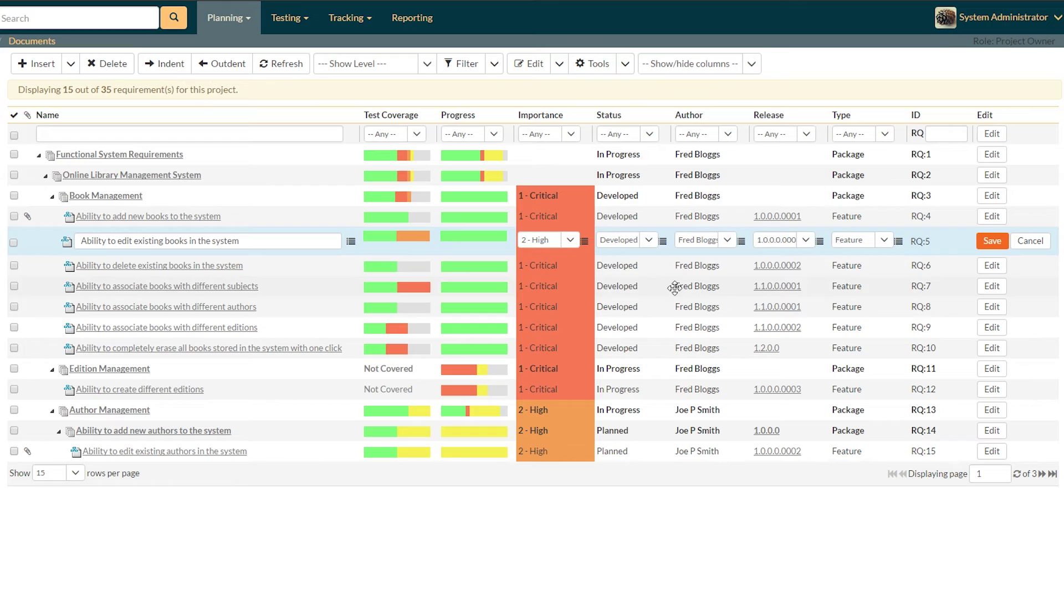
{"action": "left_click", "coordinate": [882, 243]}
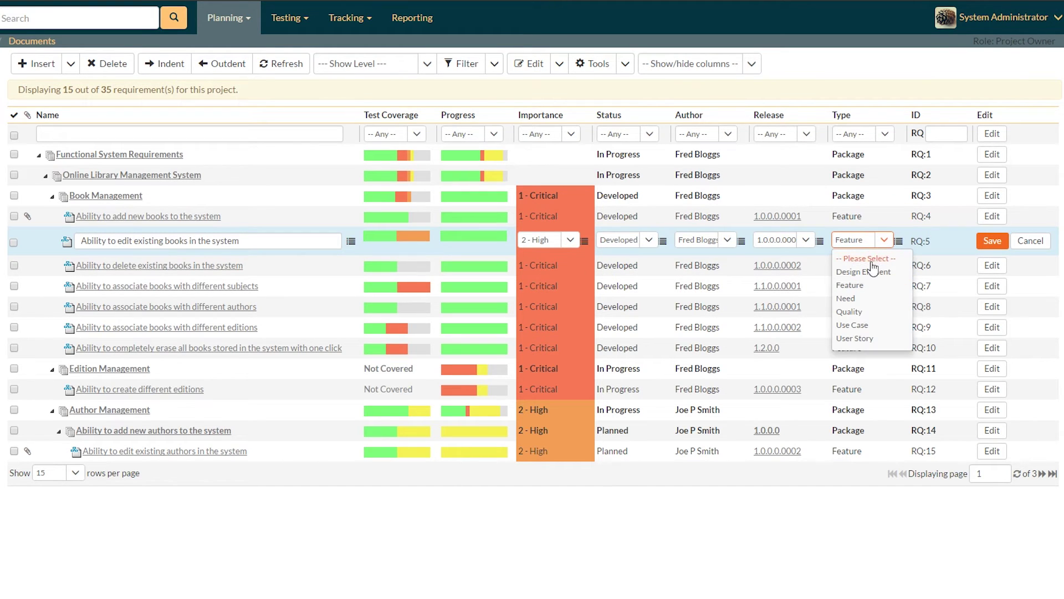
{"action": "left_click", "coordinate": [859, 342]}
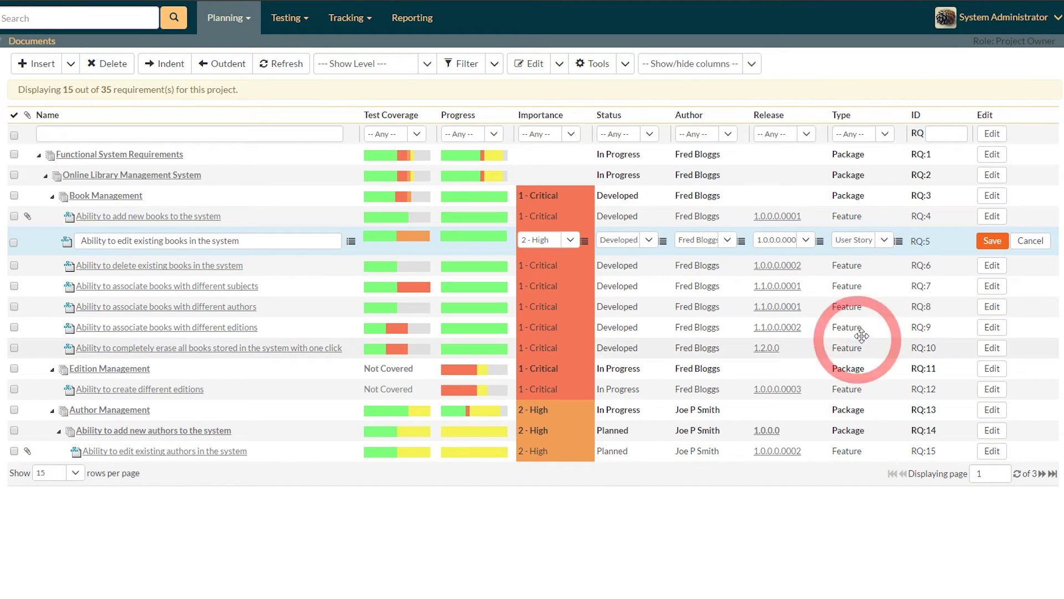
{"action": "left_click", "coordinate": [990, 241]}
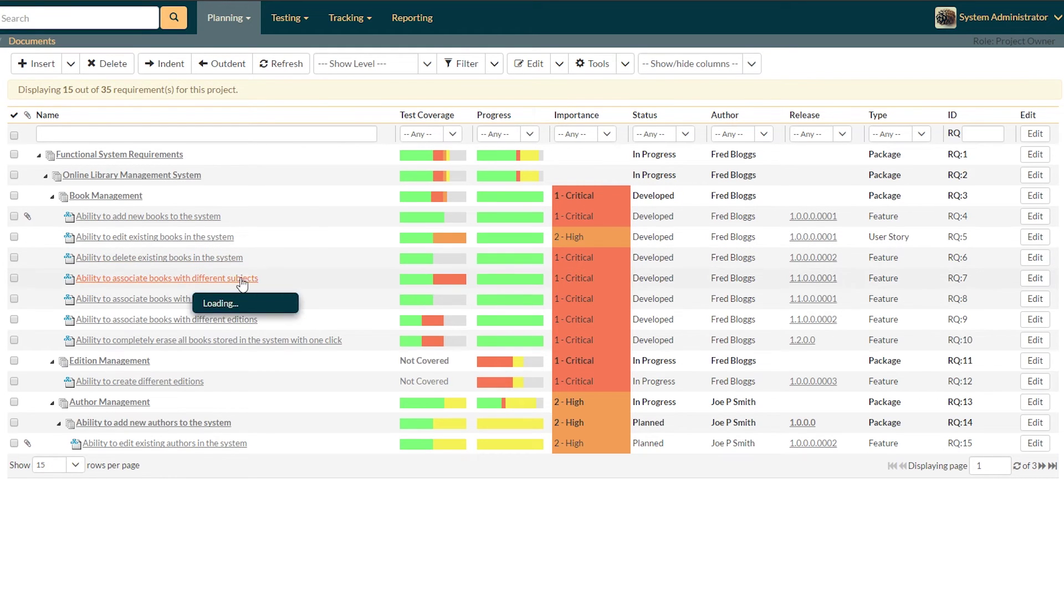
Show the Difficulty column in the requirements list.
{"action": "left_click", "coordinate": [751, 64]}
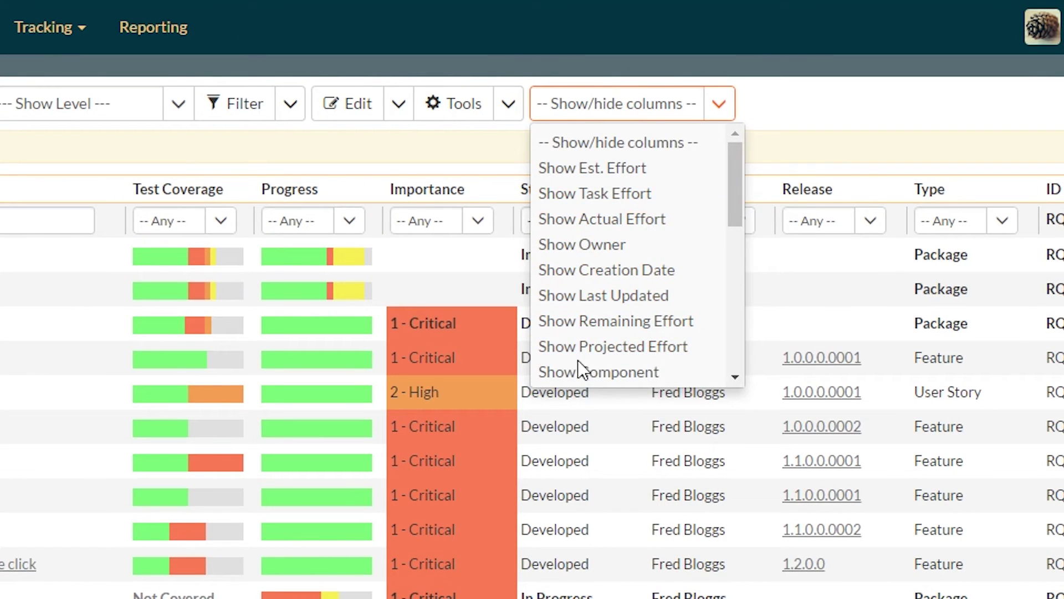
{"action": "scroll", "coordinate": [585, 288], "scroll_direction": "down", "scroll_amount": 5}
{"action": "scroll", "coordinate": [582, 288], "scroll_direction": "up", "scroll_amount": 5}
{"action": "scroll", "coordinate": [579, 290], "scroll_direction": "down", "scroll_amount": 2}
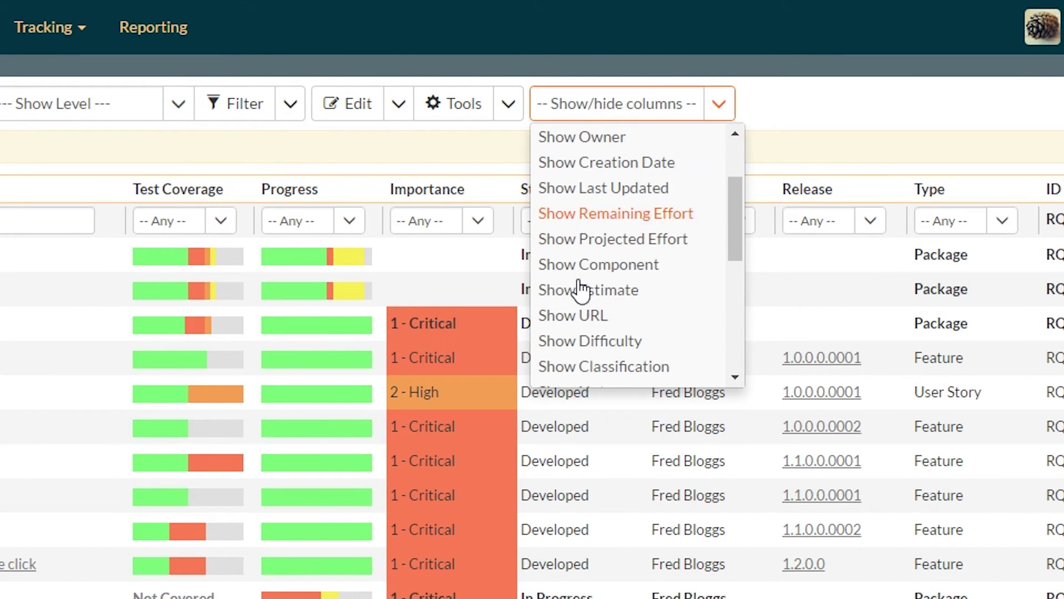
{"action": "left_click", "coordinate": [604, 339]}
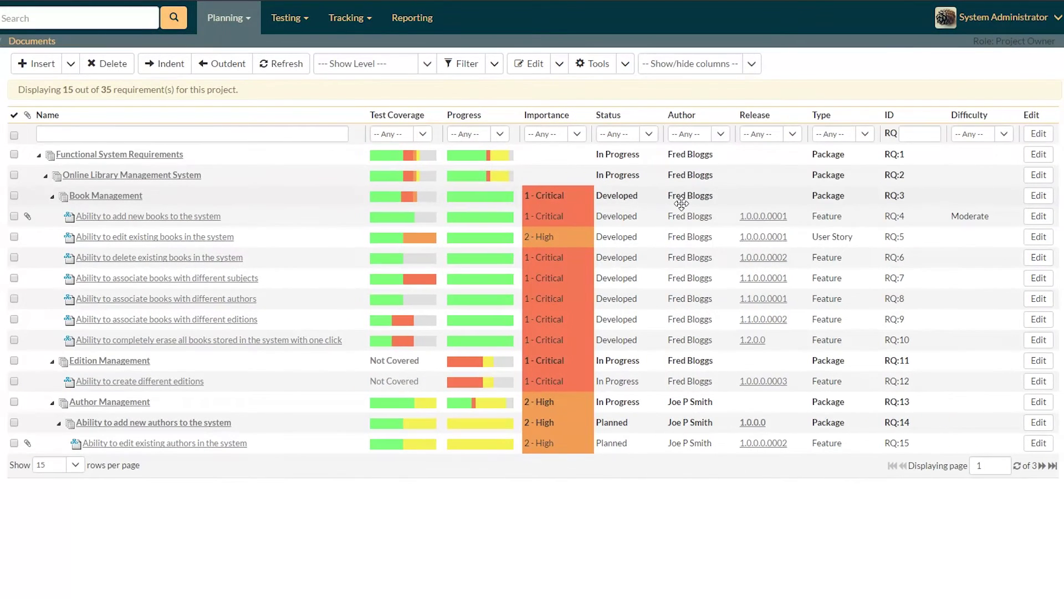
Set RQ:5's difficulty to Easy inline and save.
{"action": "left_click", "coordinate": [1038, 236]}
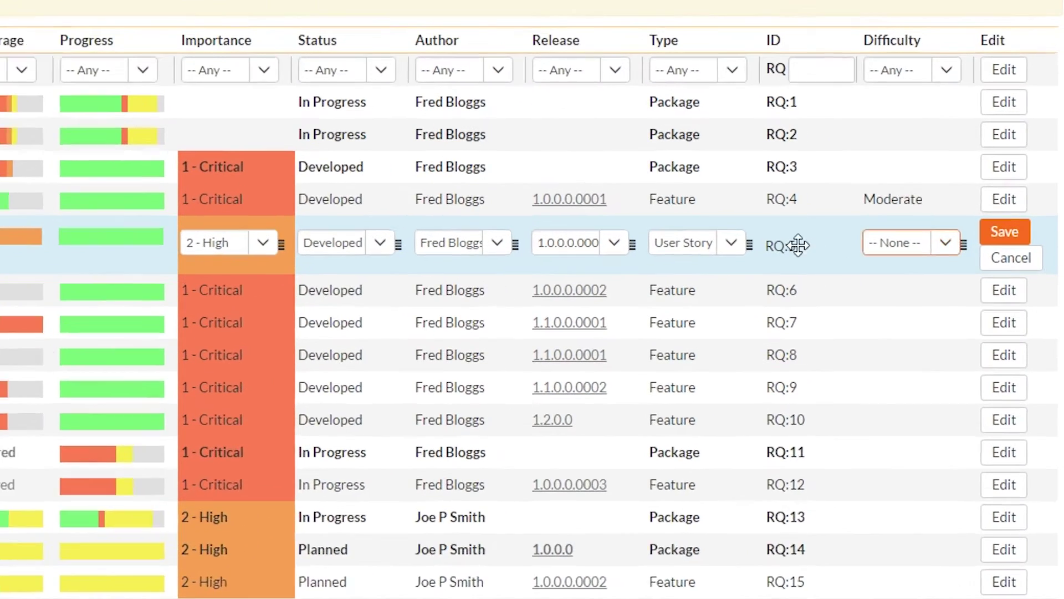
{"action": "left_click", "coordinate": [945, 243]}
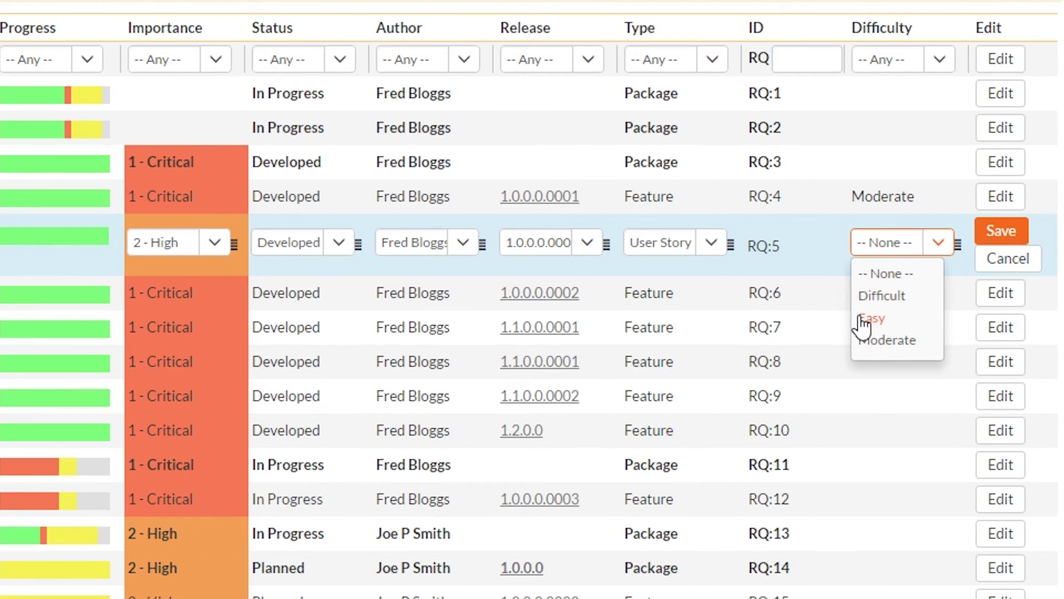
{"action": "left_click", "coordinate": [930, 317]}
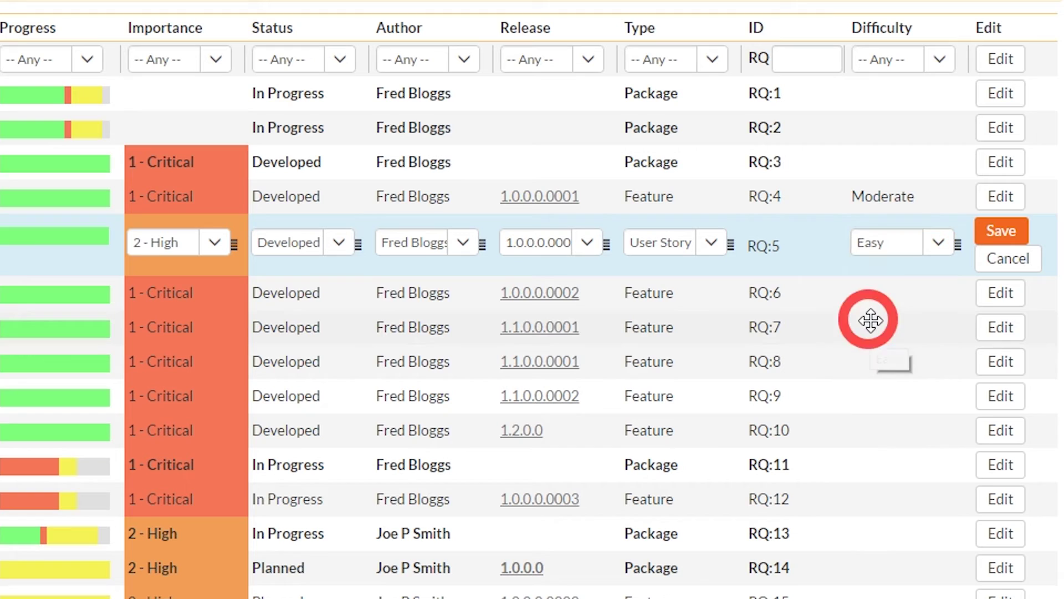
{"action": "left_click", "coordinate": [1001, 231]}
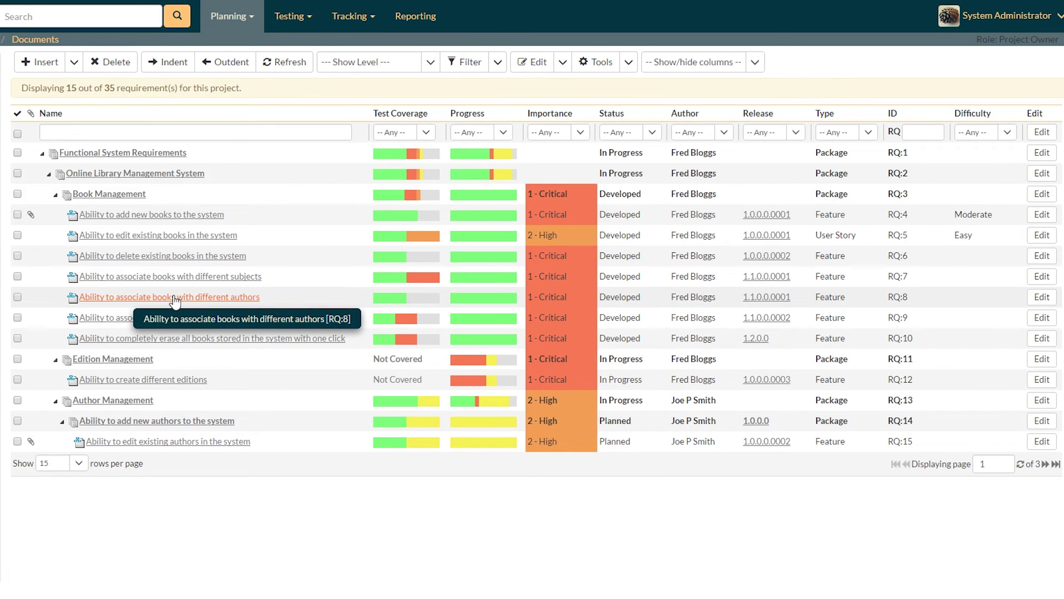
Open RQ:5's details page, mark it Completed, and save the status change.
{"action": "left_click", "coordinate": [155, 239]}
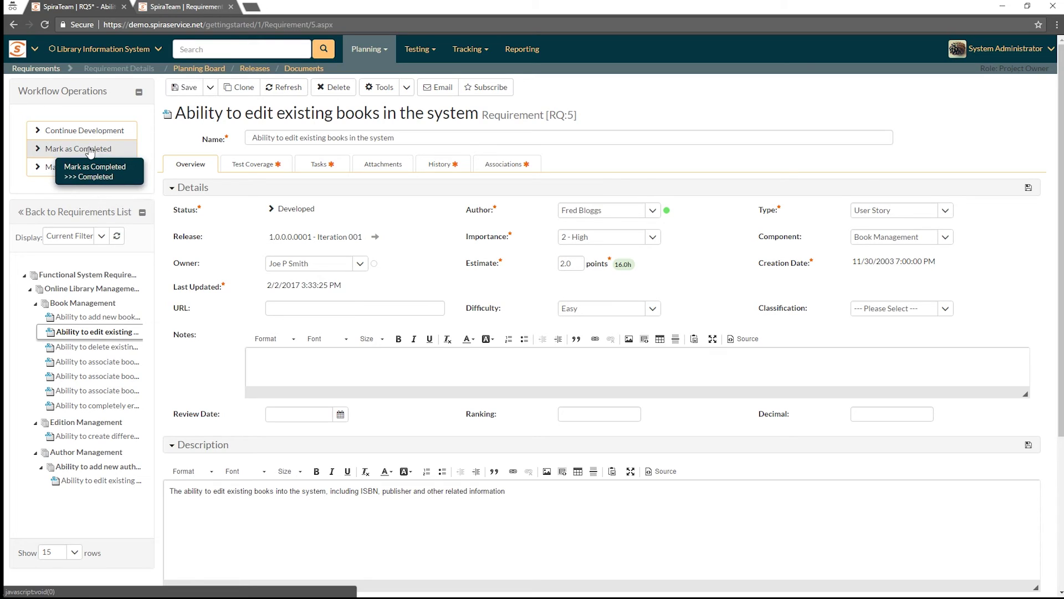
{"action": "left_click", "coordinate": [91, 148]}
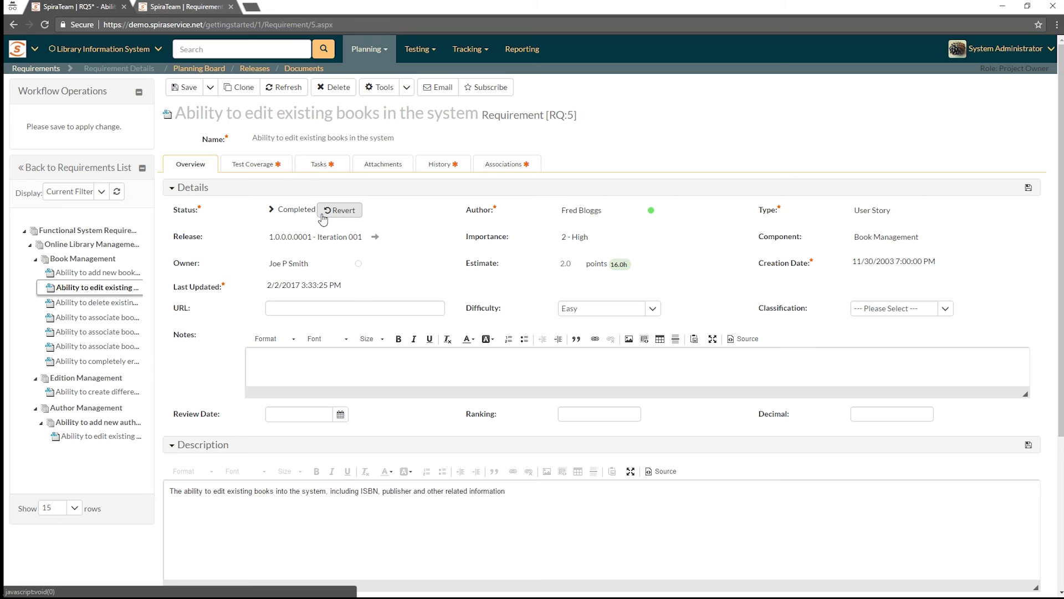
{"action": "left_click", "coordinate": [191, 90]}
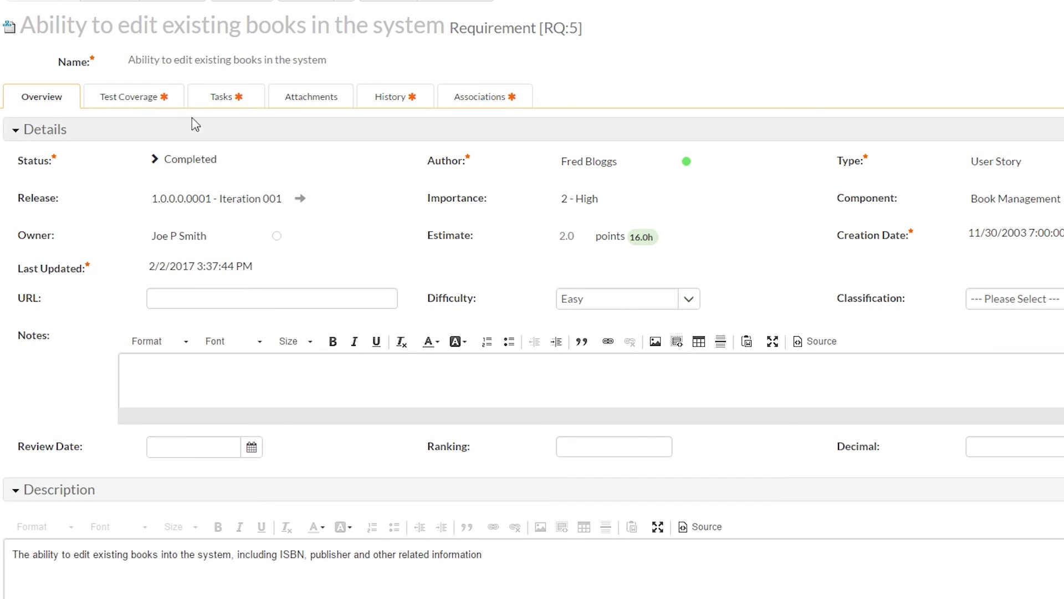
Browse RQ:5's Test Coverage, Tasks, Attachments and Associations tabs in turn.
{"action": "left_click", "coordinate": [135, 108]}
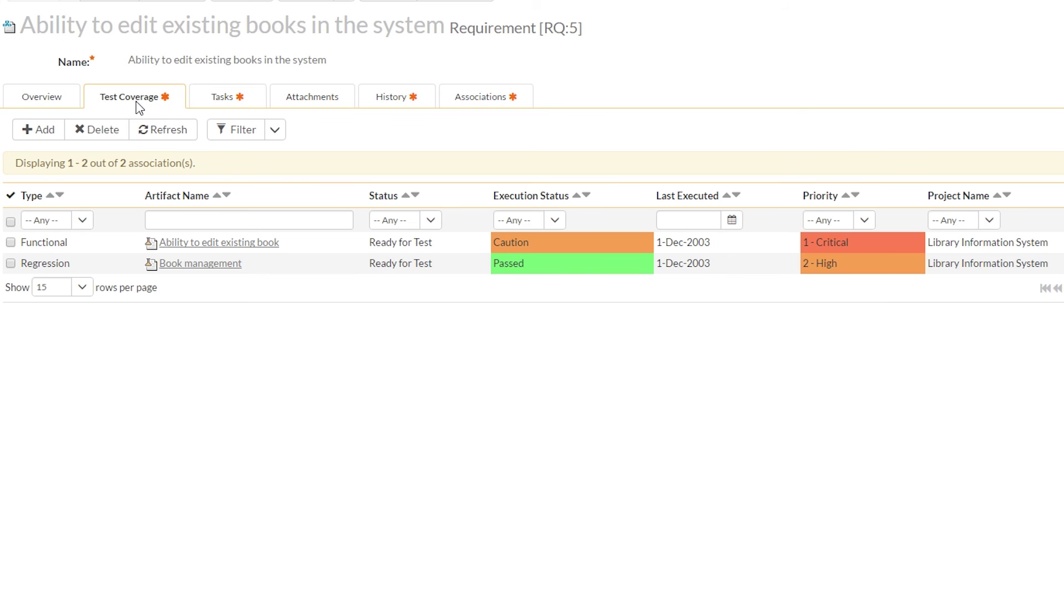
{"action": "left_click", "coordinate": [206, 104]}
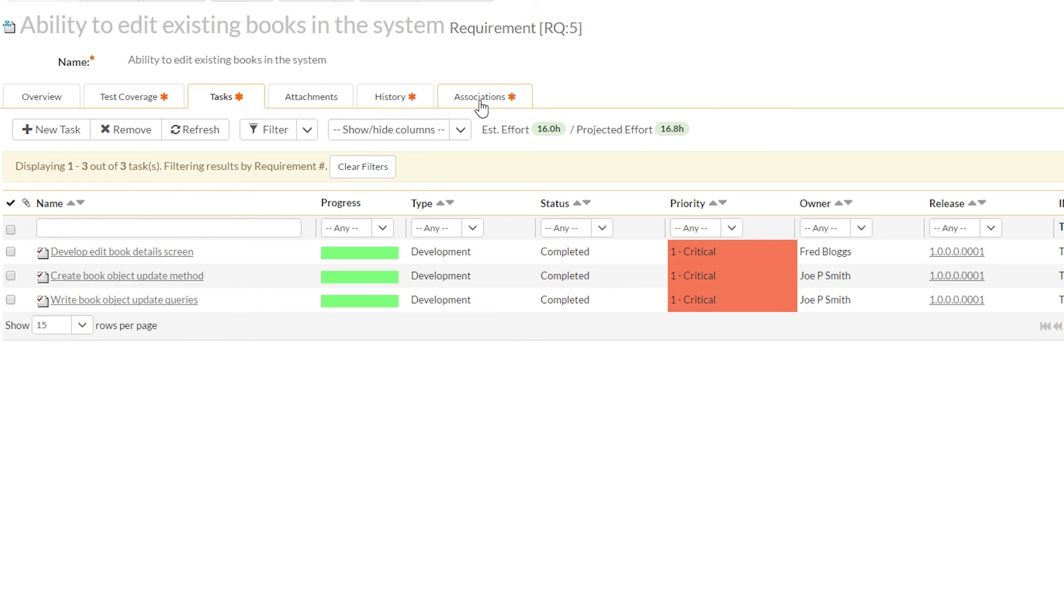
{"action": "left_click", "coordinate": [310, 106]}
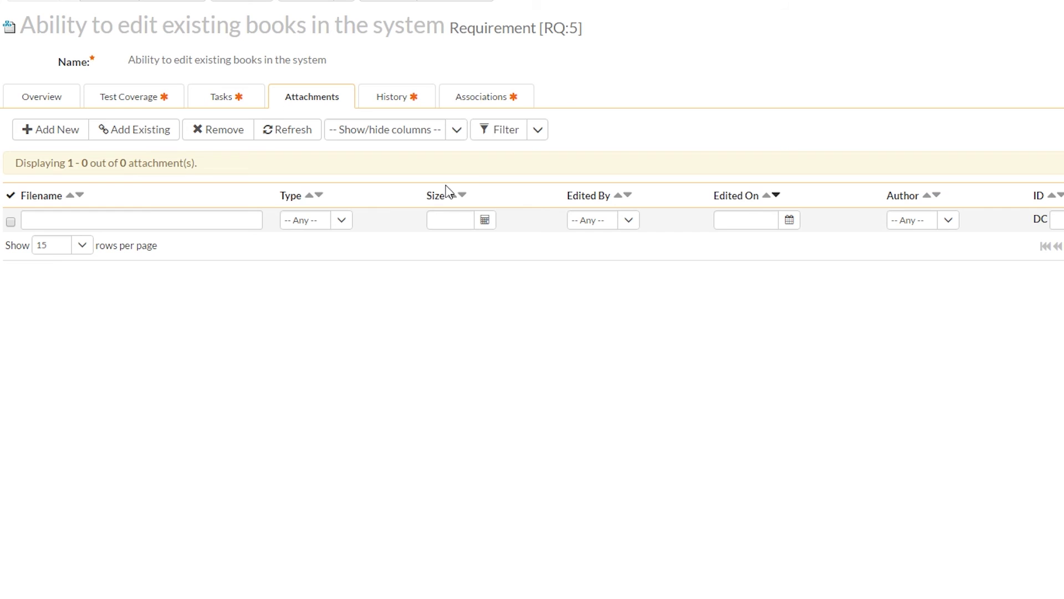
{"action": "left_click", "coordinate": [489, 102]}
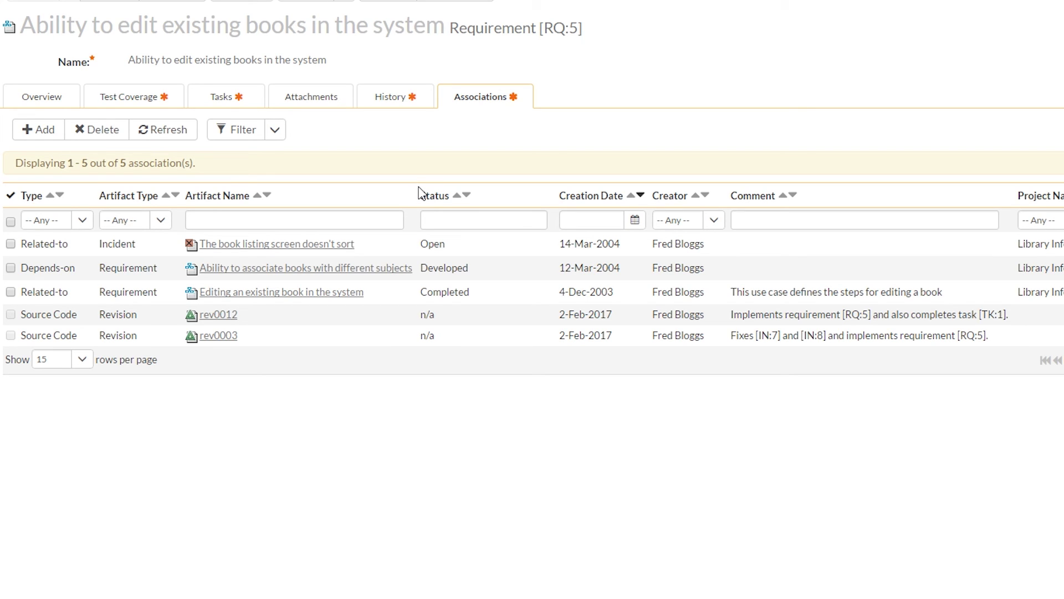
{"action": "mouse_move", "coordinate": [293, 251]}
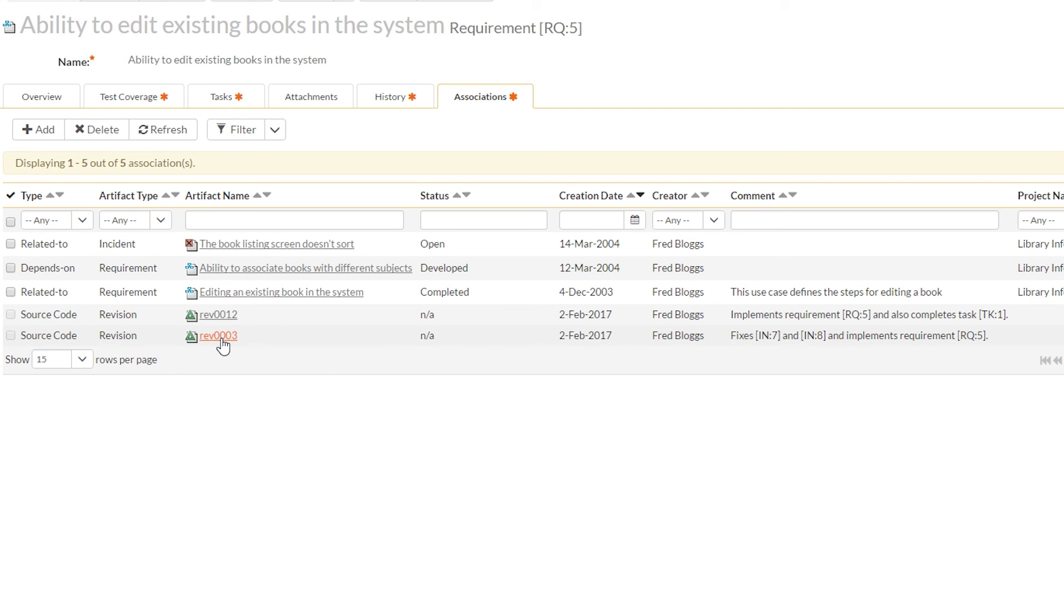
Show RQ:5's History tab listing its 5 changes.
{"action": "left_click", "coordinate": [368, 104]}
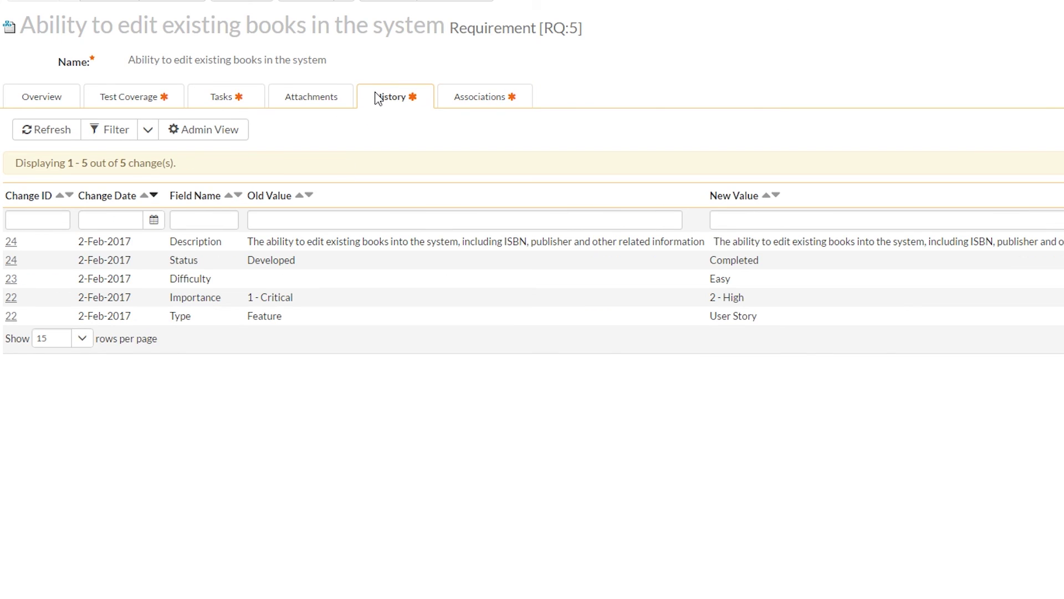